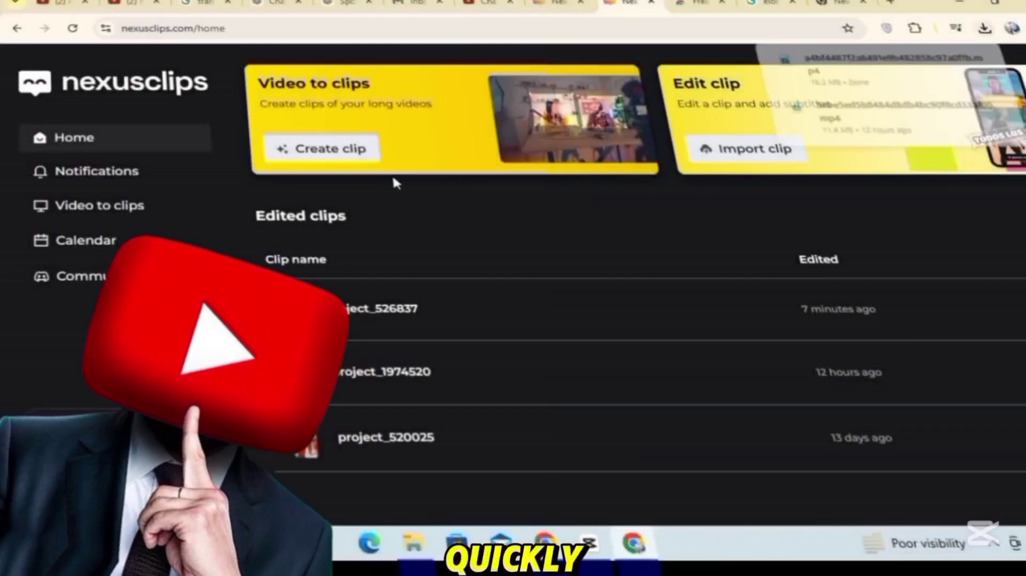
Leave the editor for the Nexus Clips landing page and show its gaming example clips.
{"action": "left_click", "coordinate": [356, 157]}
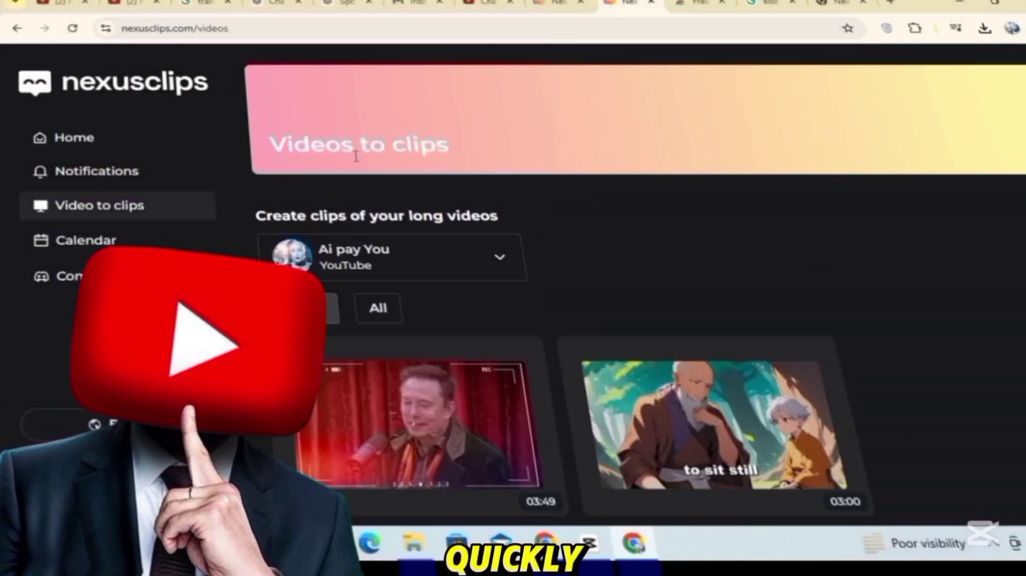
{"action": "scroll", "coordinate": [574, 359], "scroll_direction": "down", "scroll_amount": 1}
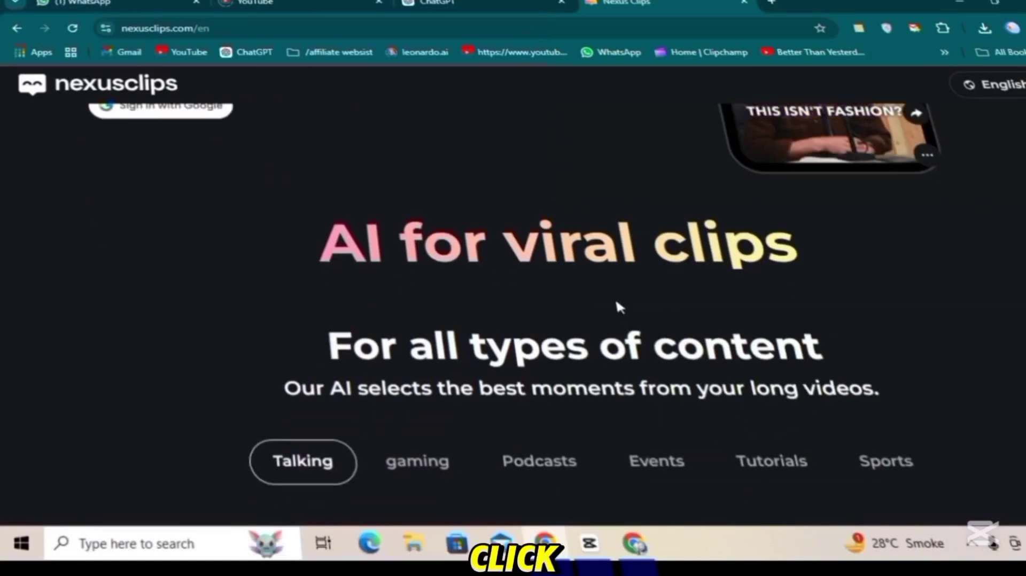
{"action": "scroll", "coordinate": [619, 308], "scroll_direction": "down", "scroll_amount": 2}
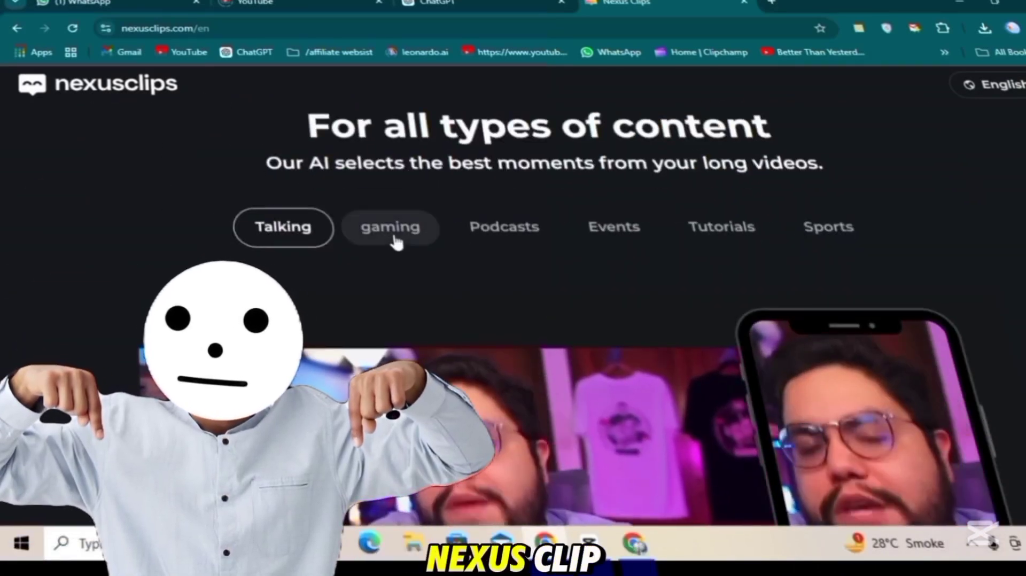
{"action": "scroll", "coordinate": [394, 236], "scroll_direction": "down", "scroll_amount": 4}
{"action": "scroll", "coordinate": [394, 238], "scroll_direction": "up", "scroll_amount": 3}
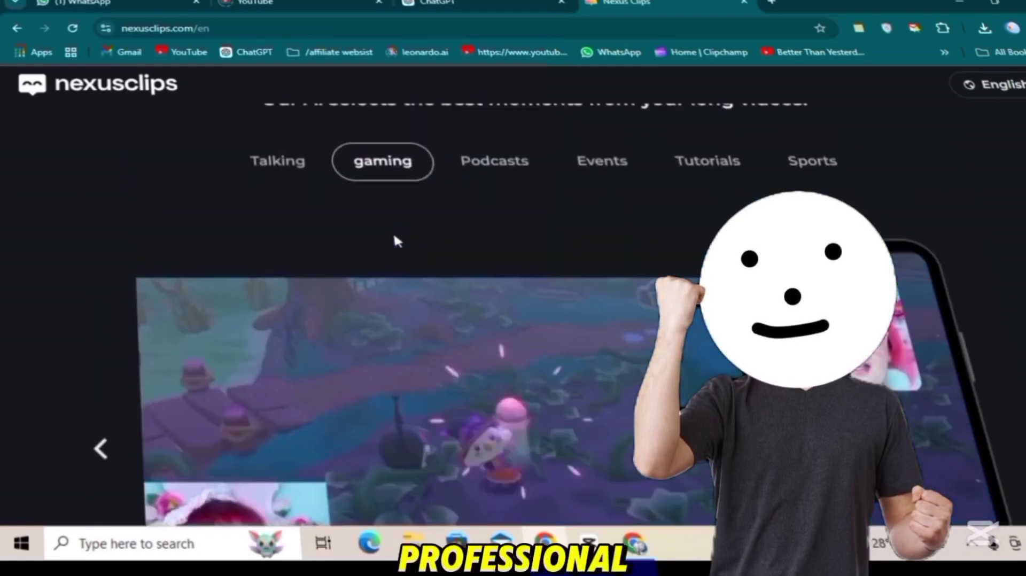
{"action": "left_click", "coordinate": [489, 194]}
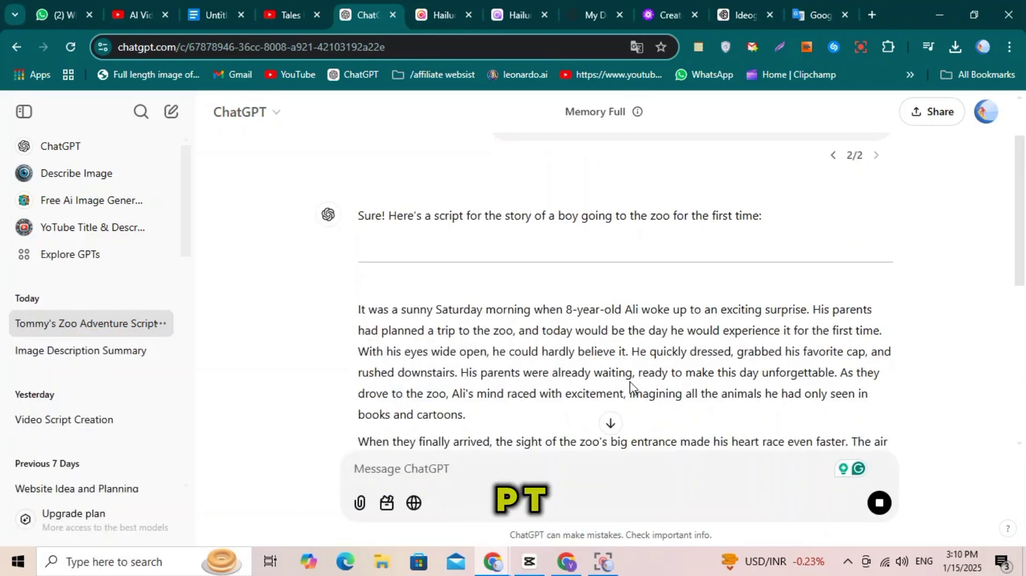
Quote the shorter story and ask ChatGPT for ten visual prompts per story stage.
{"action": "scroll", "coordinate": [631, 372], "scroll_direction": "down", "scroll_amount": 2}
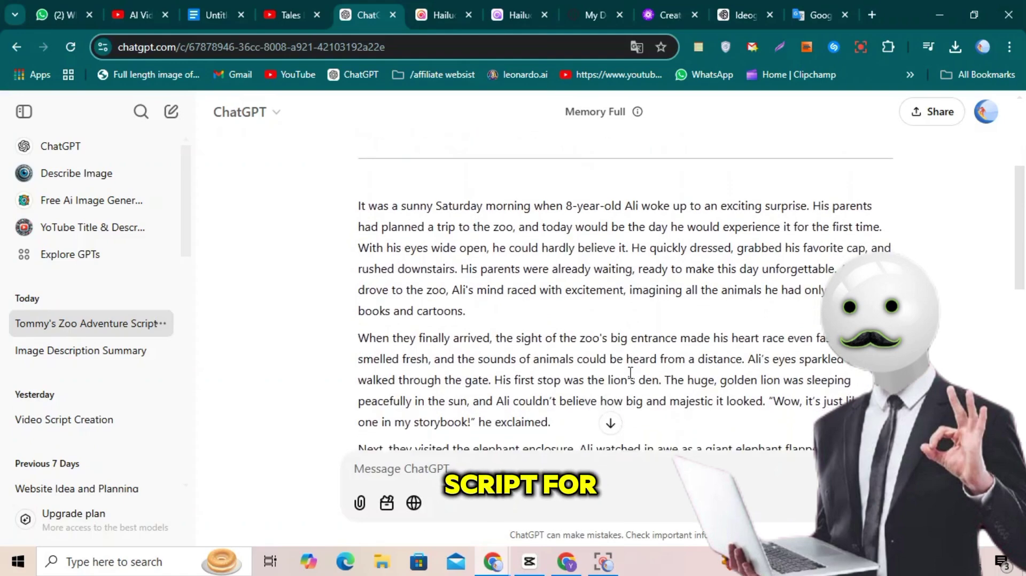
{"action": "scroll", "coordinate": [631, 373], "scroll_direction": "down", "scroll_amount": 1}
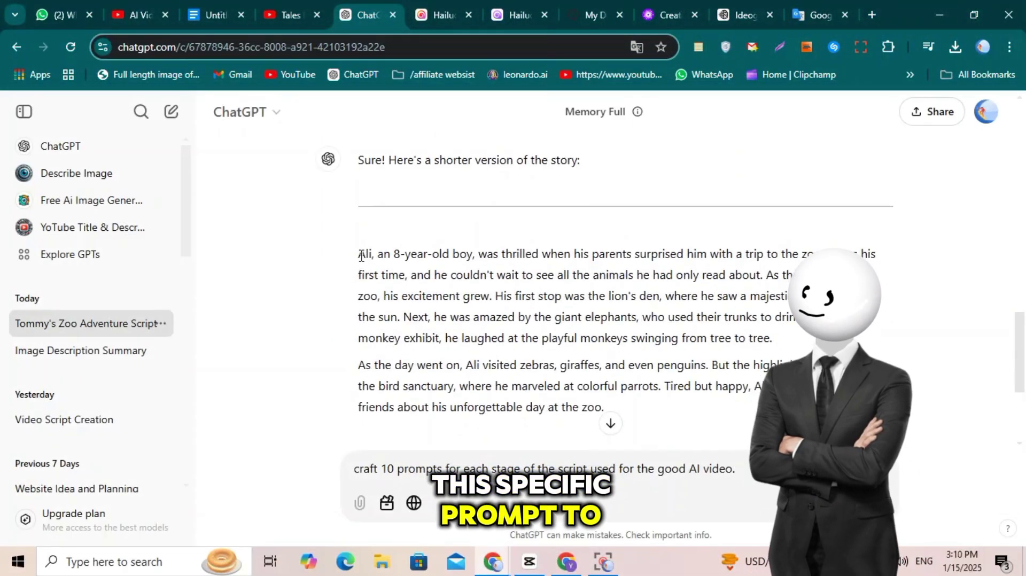
{"action": "left_click", "coordinate": [373, 234]}
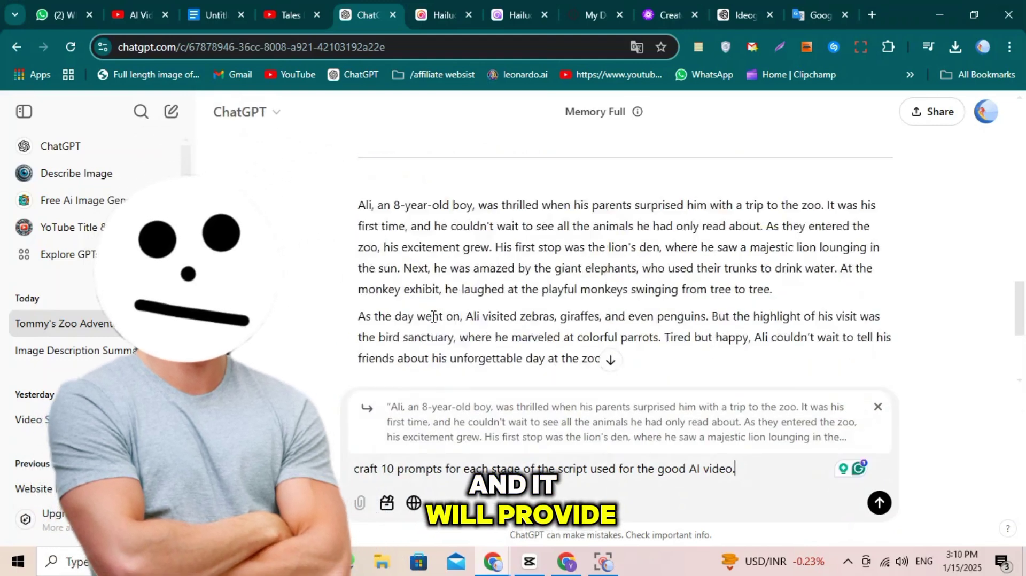
{"action": "left_click", "coordinate": [880, 511]}
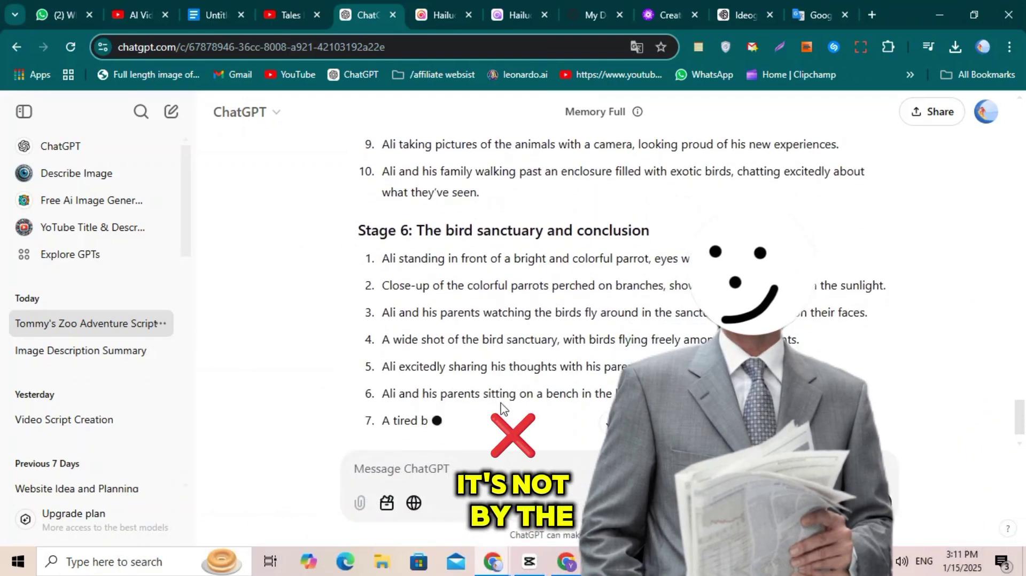
Select the shorter zoo story and bring up its copy options.
{"action": "scroll", "coordinate": [502, 406], "scroll_direction": "up", "scroll_amount": 5}
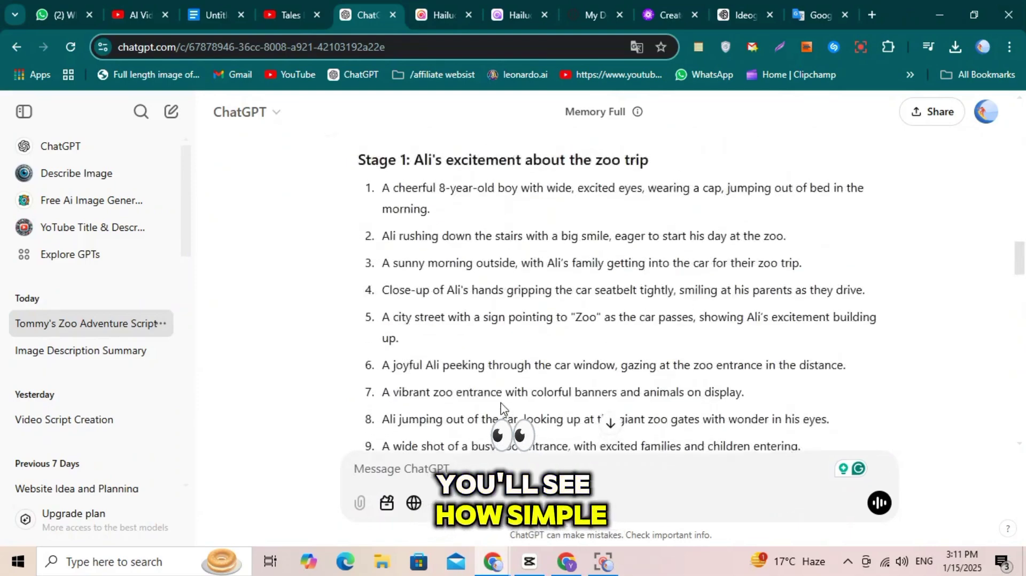
{"action": "scroll", "coordinate": [502, 408], "scroll_direction": "down", "scroll_amount": 15}
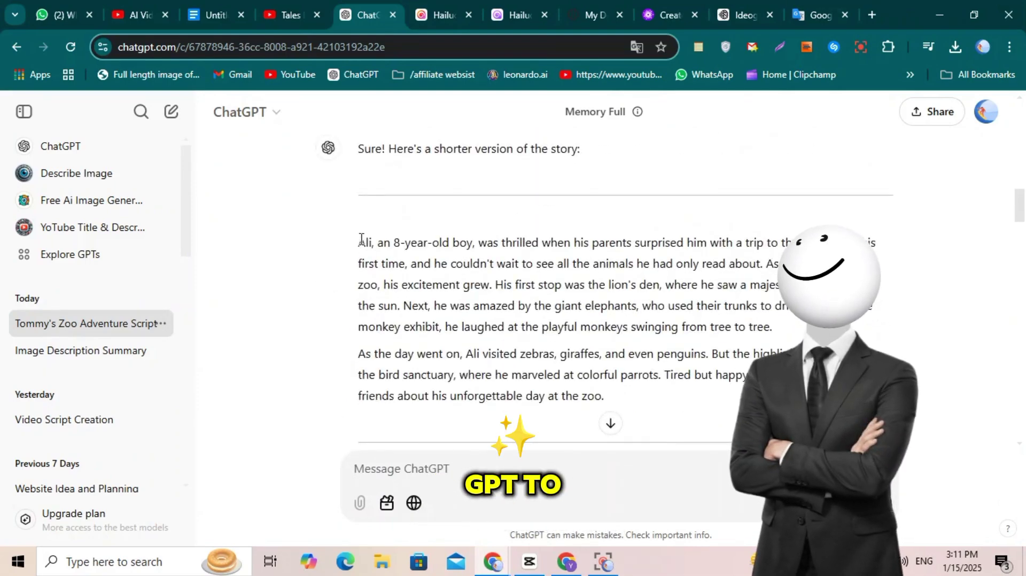
{"action": "right_click", "coordinate": [643, 387]}
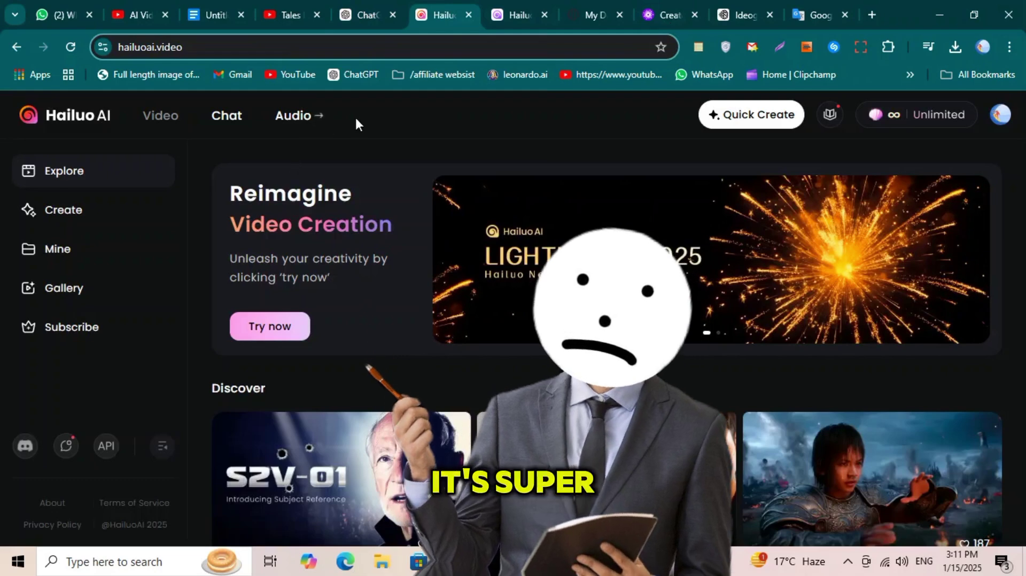
Paste the 741-character zoo story into Hailuo's Speech Synthesis text box.
{"action": "left_click", "coordinate": [283, 117]}
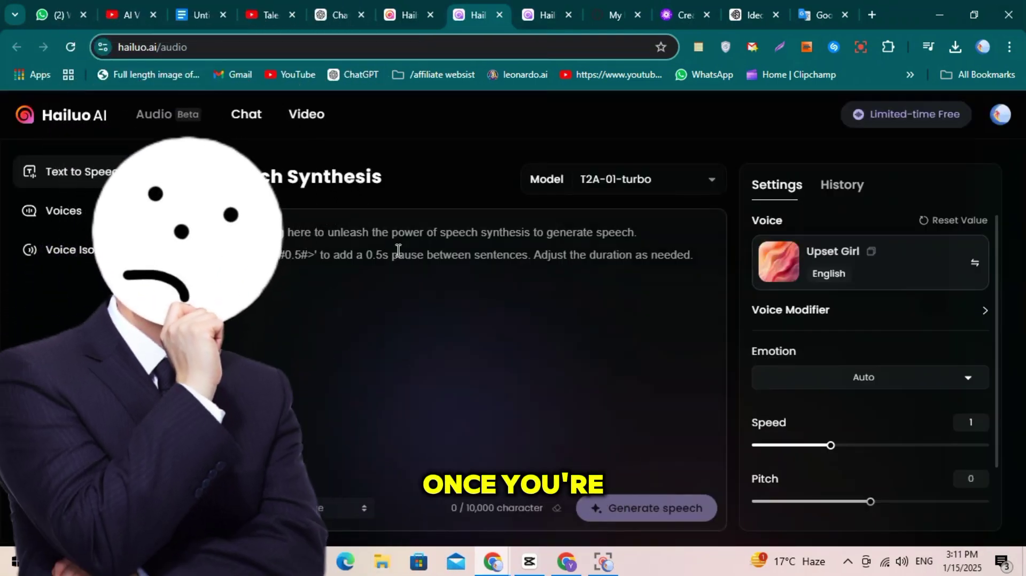
{"action": "right_click", "coordinate": [398, 250]}
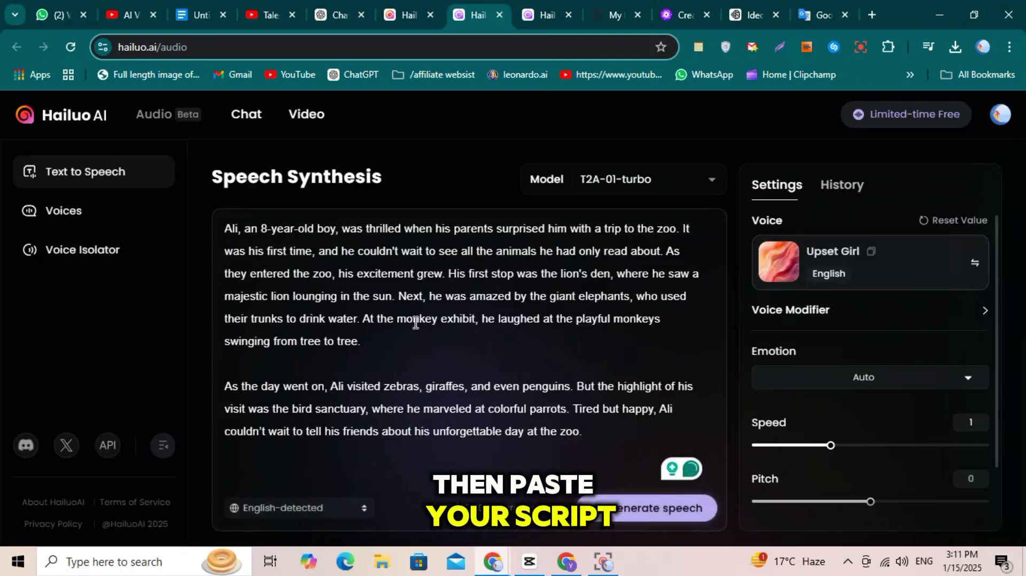
{"action": "scroll", "coordinate": [415, 322], "scroll_direction": "down", "scroll_amount": 1}
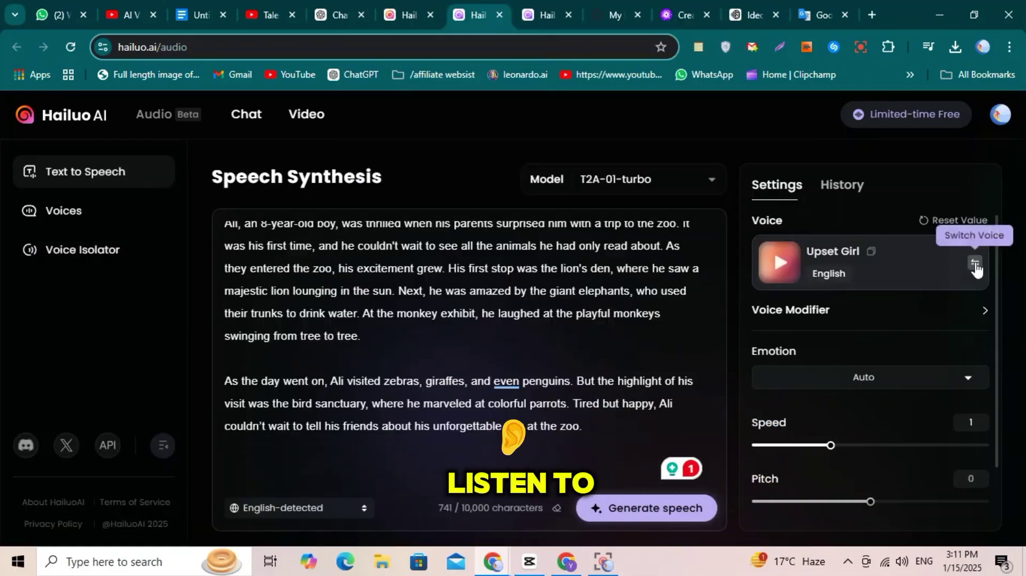
Preview the male voices and set Captivating Storyteller as the narration voice.
{"action": "left_click", "coordinate": [975, 263]}
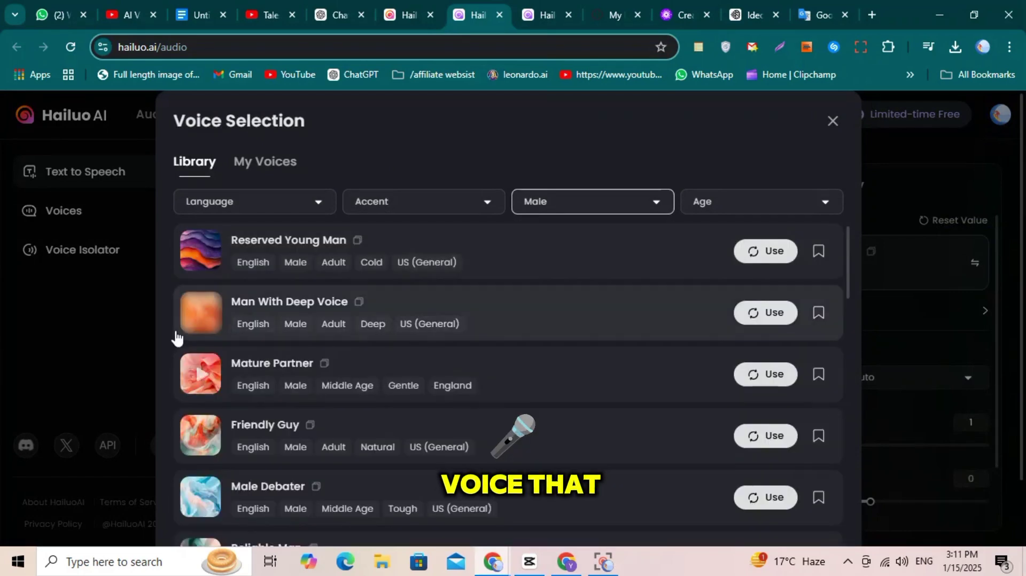
{"action": "left_click", "coordinate": [204, 379]}
{"action": "scroll", "coordinate": [203, 379], "scroll_direction": "down", "scroll_amount": 1}
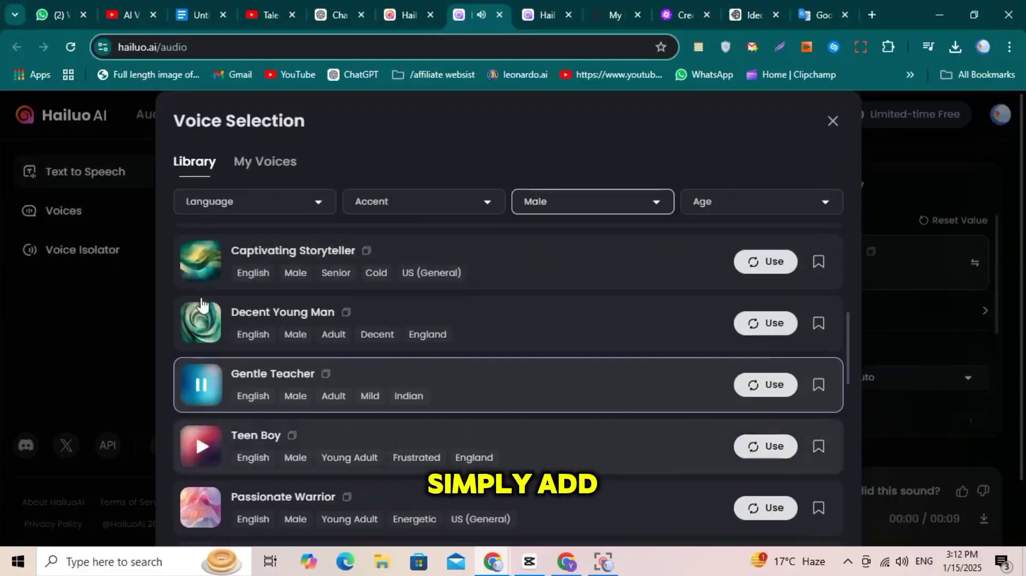
{"action": "left_click", "coordinate": [764, 260]}
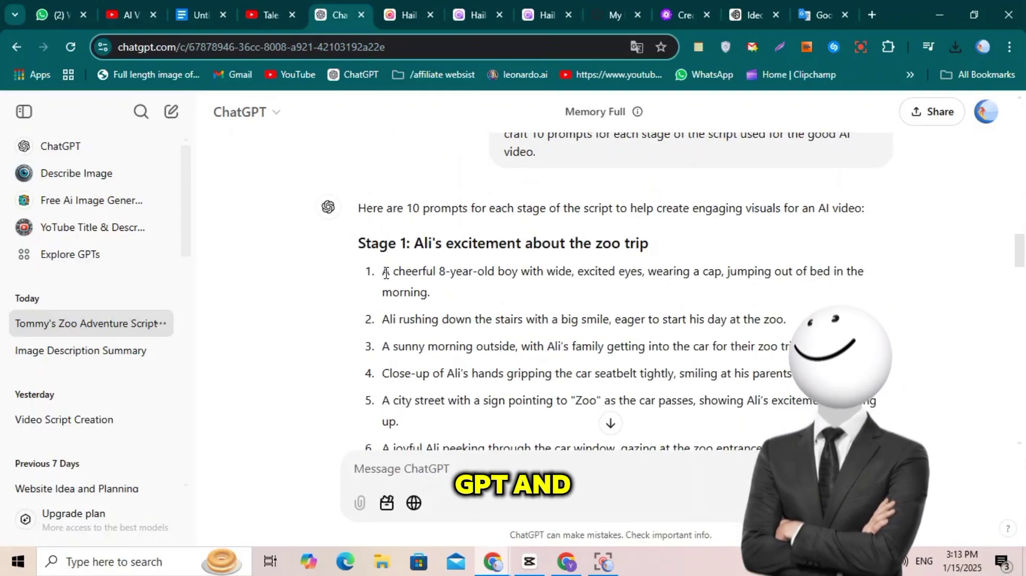
Copy the first Stage 1 prompt from ChatGPT.
{"action": "triple_click", "coordinate": [381, 271]}
{"action": "right_click", "coordinate": [382, 273]}
{"action": "left_click", "coordinate": [425, 291]}
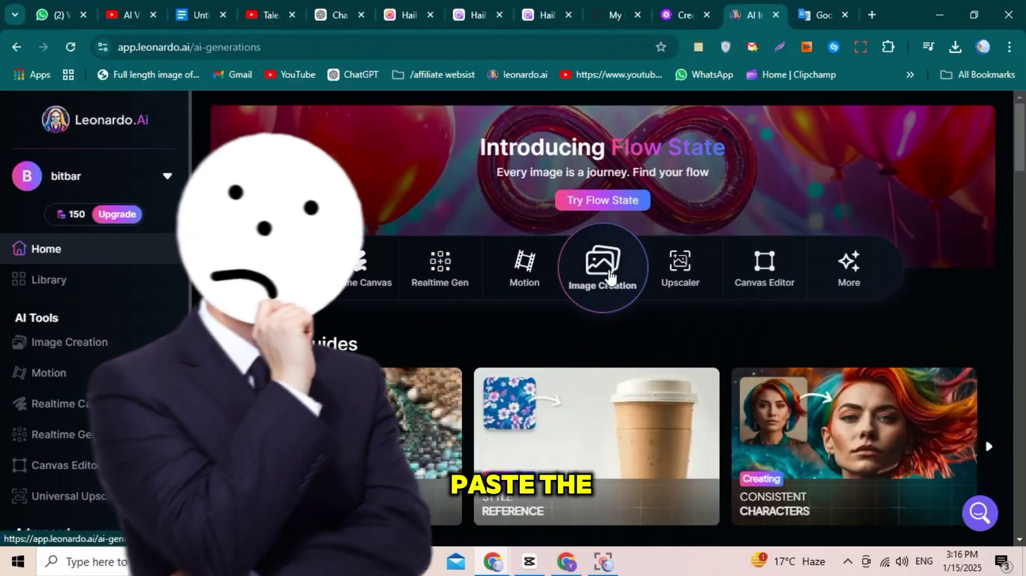
In Leonardo.Ai image creation, replace the old prompt with the cheerful capped boy prompt.
{"action": "left_click", "coordinate": [610, 277]}
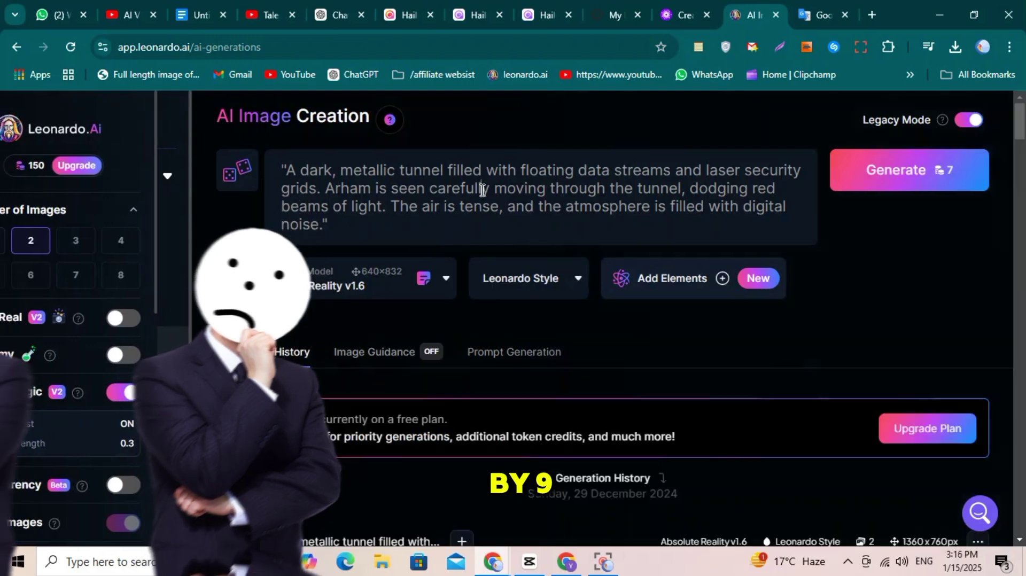
{"action": "triple_click", "coordinate": [483, 190]}
{"action": "key", "text": "BackSpace"}
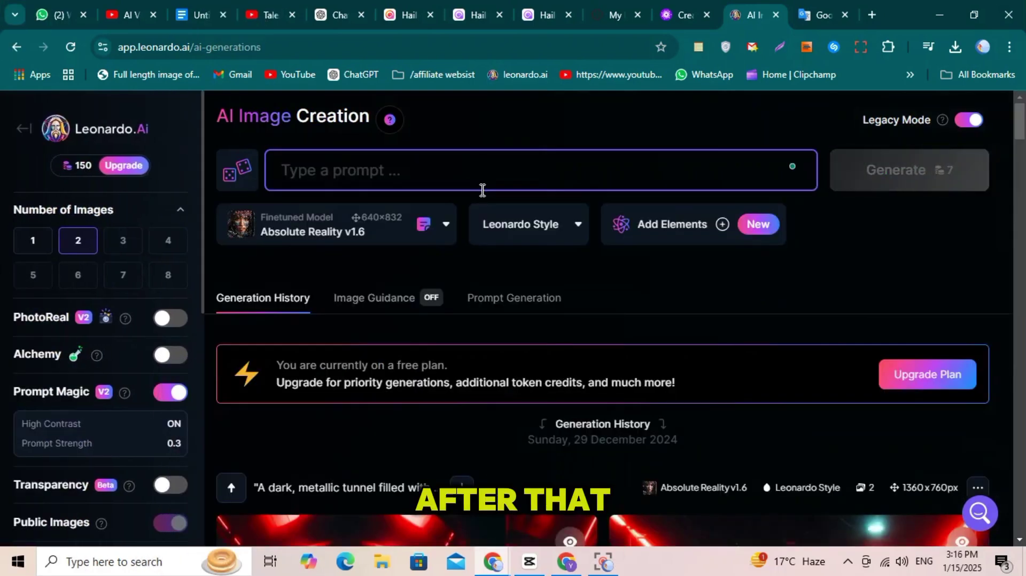
{"action": "scroll", "coordinate": [482, 190], "scroll_direction": "down", "scroll_amount": 10}
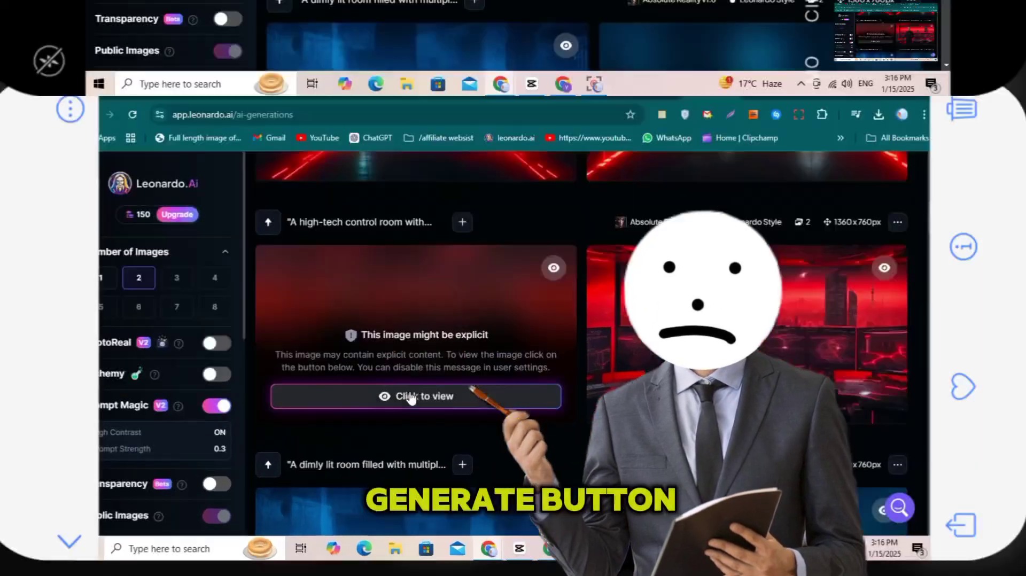
{"action": "scroll", "coordinate": [482, 136], "scroll_direction": "down", "scroll_amount": 3}
{"action": "scroll", "coordinate": [397, 211], "scroll_direction": "up", "scroll_amount": 15}
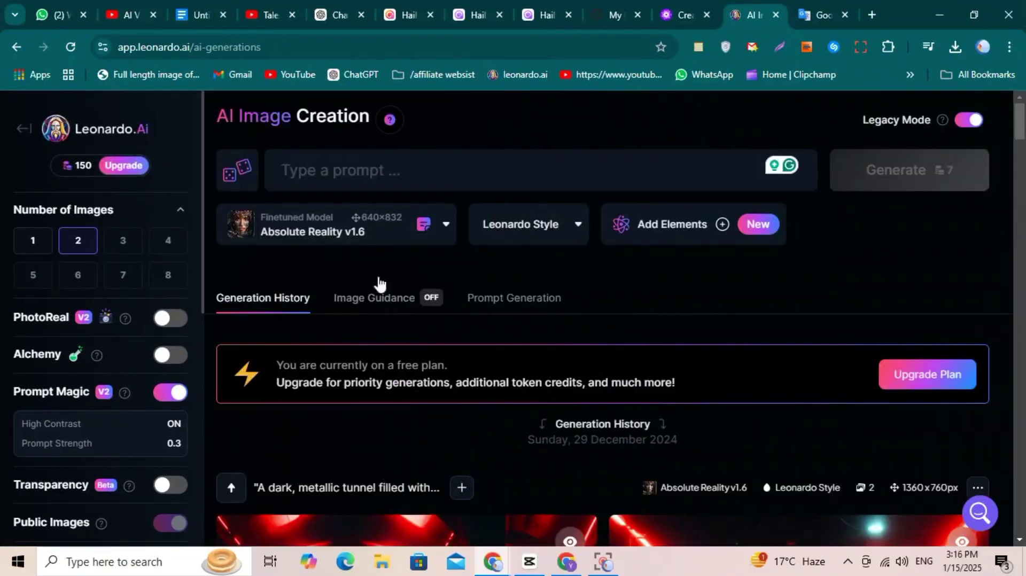
{"action": "key", "text": "ctrl+v"}
Append '3d style' to the boy prompt and generate the images.
{"action": "scroll", "coordinate": [595, 449], "scroll_direction": "down", "scroll_amount": 15}
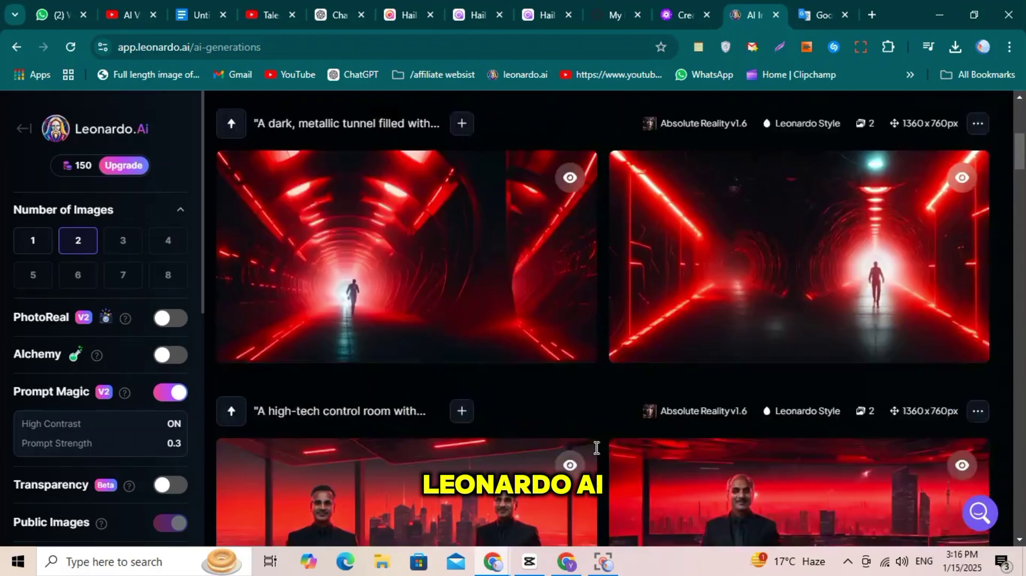
{"action": "scroll", "coordinate": [512, 372], "scroll_direction": "up", "scroll_amount": 15}
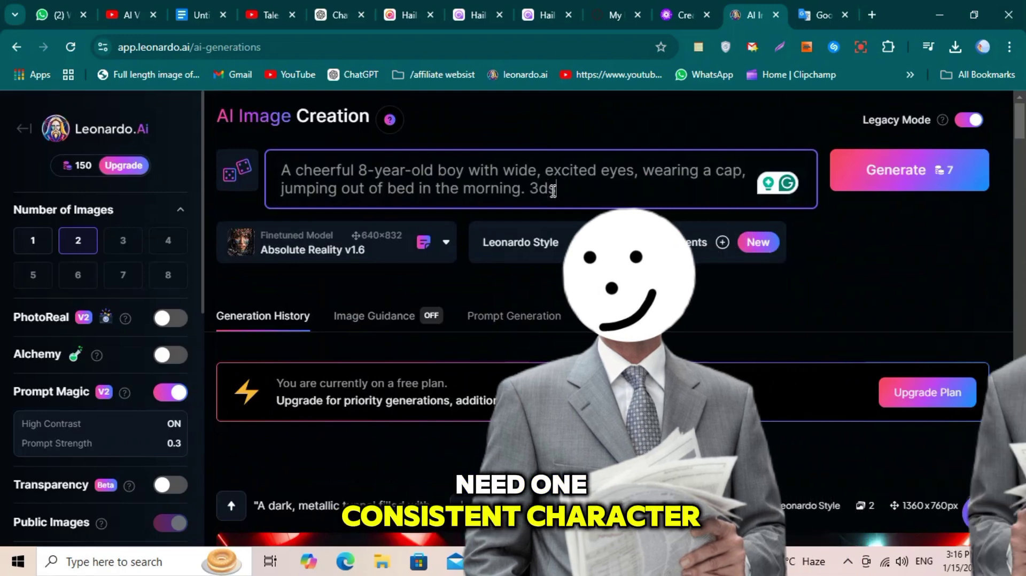
{"action": "type", "text": "style"}
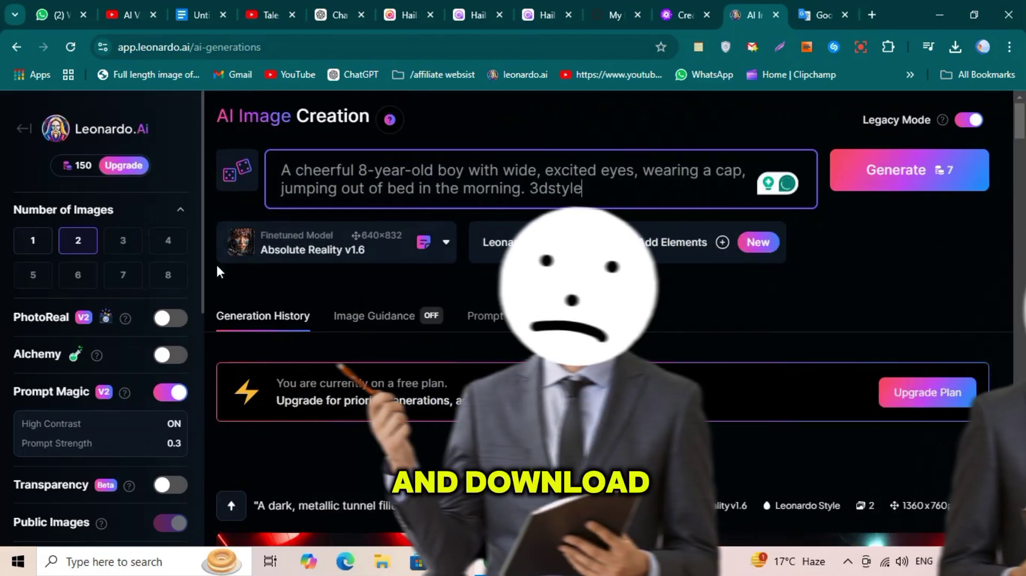
{"action": "scroll", "coordinate": [107, 374], "scroll_direction": "down", "scroll_amount": 8}
{"action": "scroll", "coordinate": [159, 457], "scroll_direction": "up", "scroll_amount": 8}
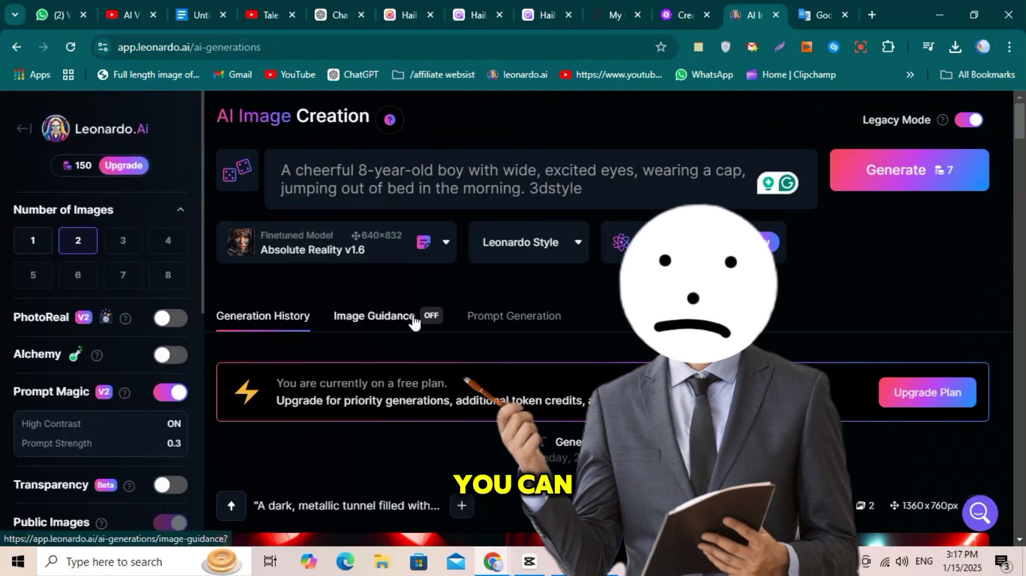
{"action": "left_click", "coordinate": [890, 188]}
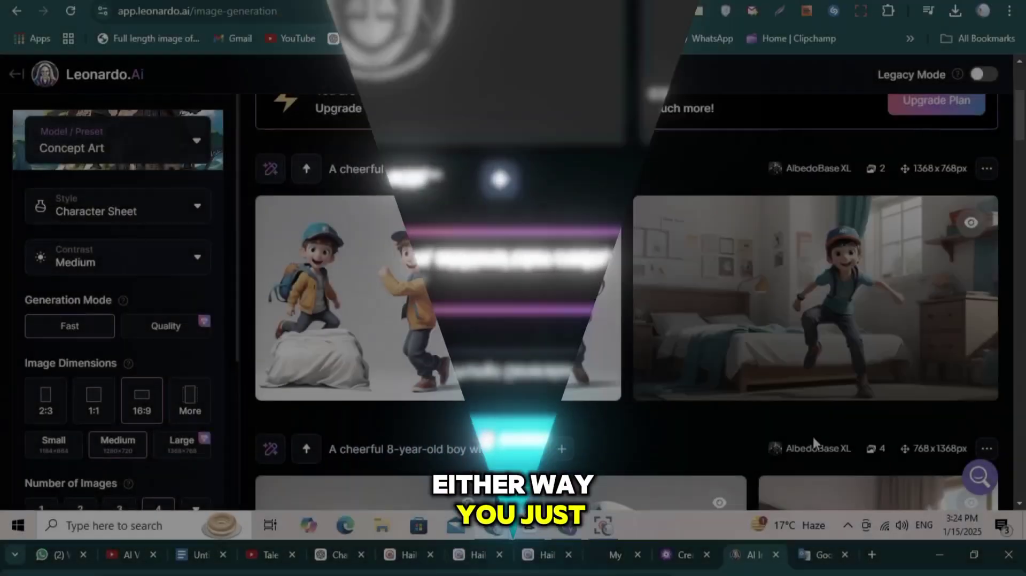
Generate a four-image Character Sheet batch of the boy, then move to Hailuo AI.
{"action": "scroll", "coordinate": [868, 272], "scroll_direction": "up", "scroll_amount": 4}
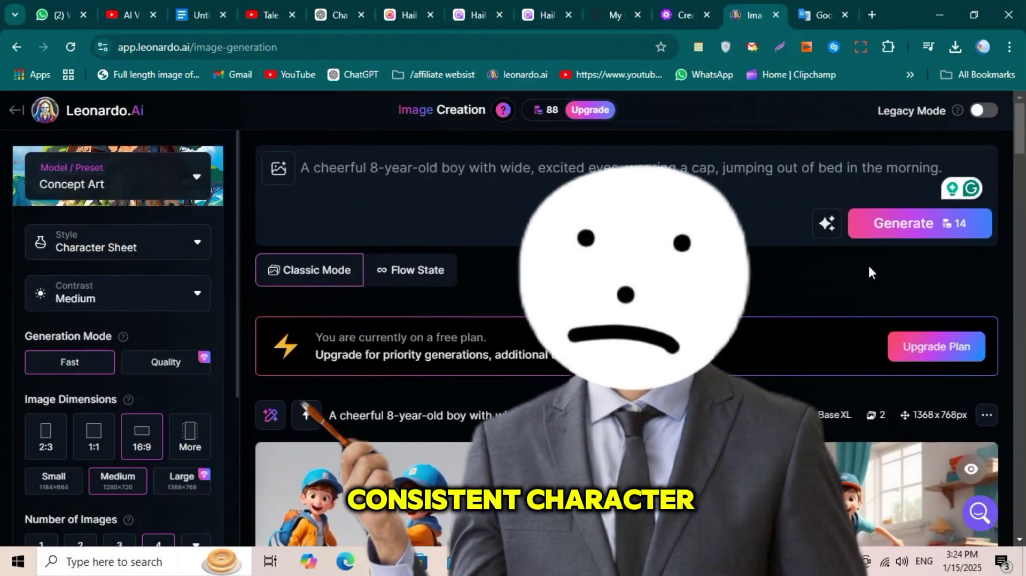
{"action": "left_click", "coordinate": [901, 225]}
{"action": "scroll", "coordinate": [809, 299], "scroll_direction": "down", "scroll_amount": 1}
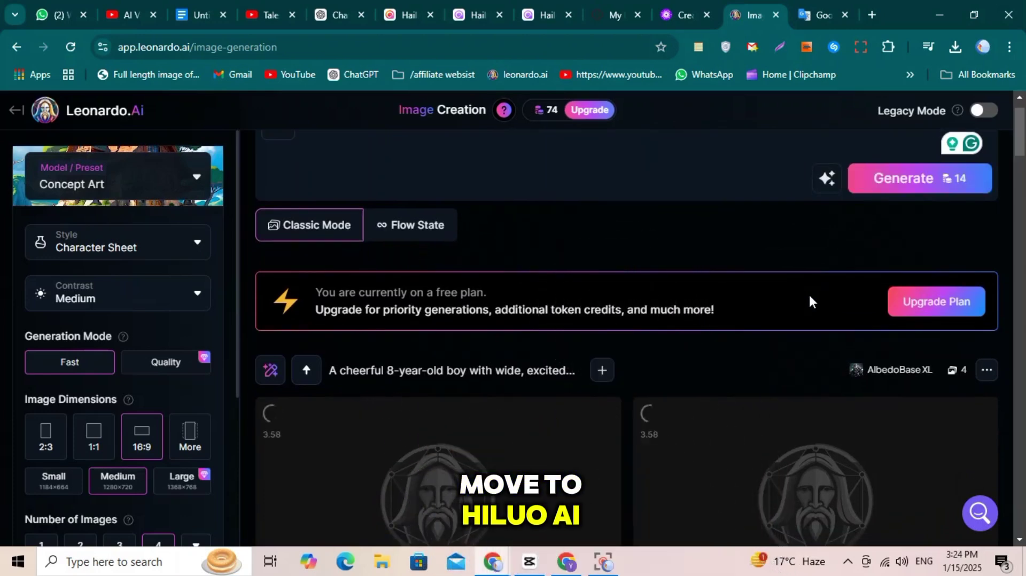
{"action": "left_click", "coordinate": [413, 5]}
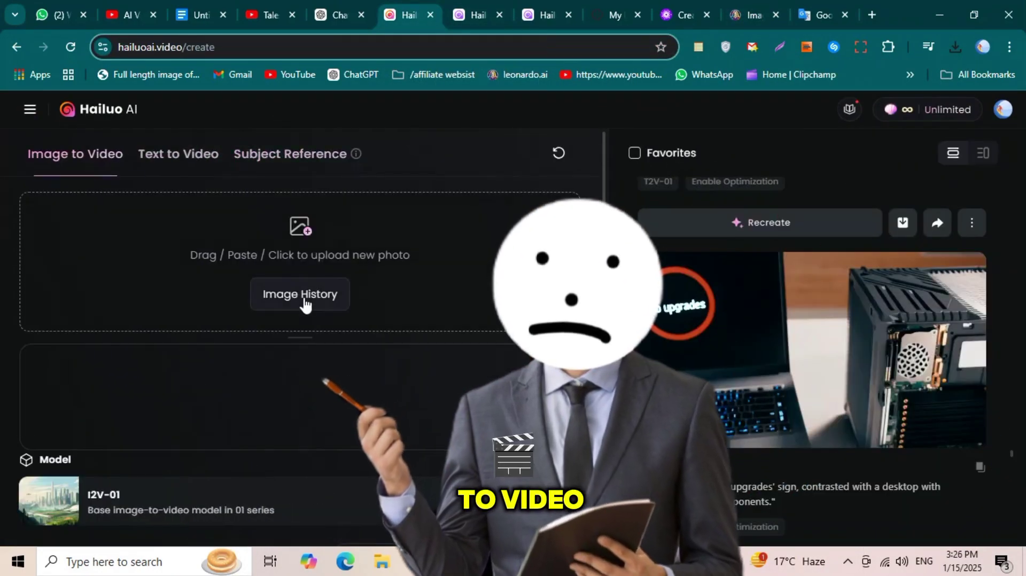
Animate the downloaded bedroom boy image into a video using the pasted boy prompt.
{"action": "left_click", "coordinate": [300, 294]}
{"action": "left_click", "coordinate": [68, 214]}
{"action": "left_click", "coordinate": [55, 201]}
{"action": "left_click", "coordinate": [451, 319]}
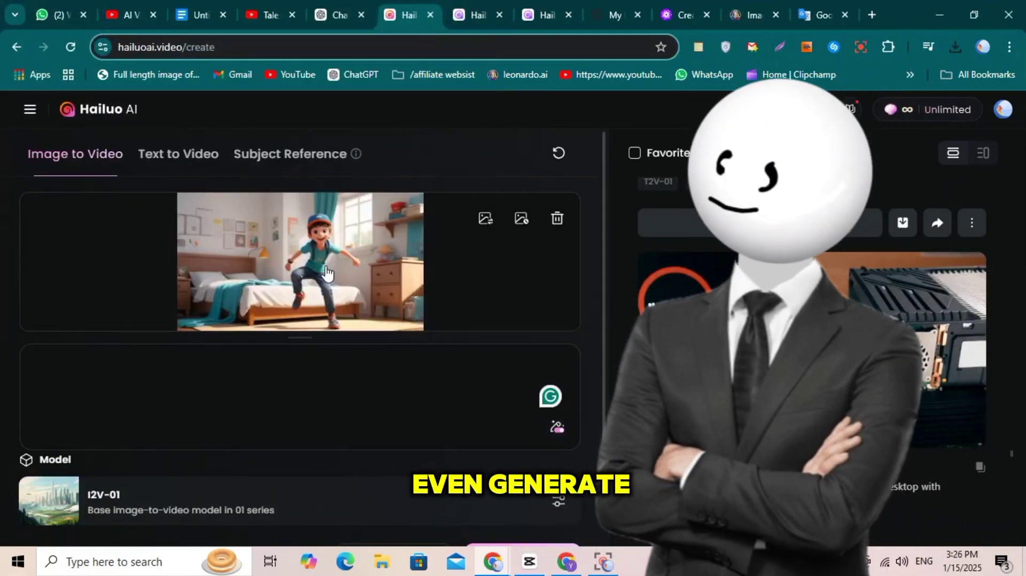
{"action": "right_click", "coordinate": [511, 369]}
{"action": "key", "text": "ctrl+v"}
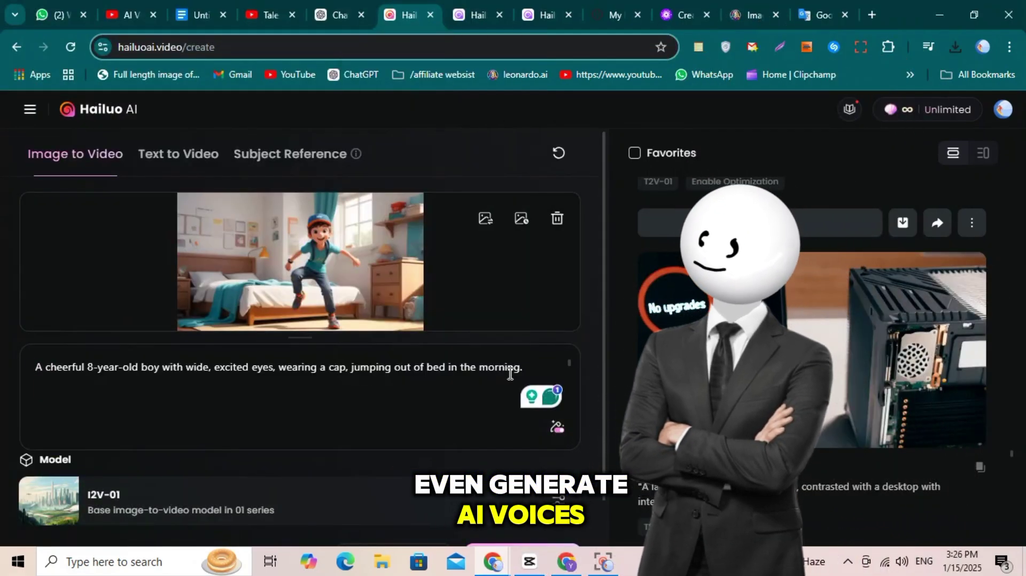
{"action": "scroll", "coordinate": [510, 374], "scroll_direction": "down", "scroll_amount": 2}
{"action": "left_click", "coordinate": [522, 511]}
Switch to Subject Reference and copy the sunny morning prompt from ChatGPT.
{"action": "scroll", "coordinate": [522, 481], "scroll_direction": "up", "scroll_amount": 2}
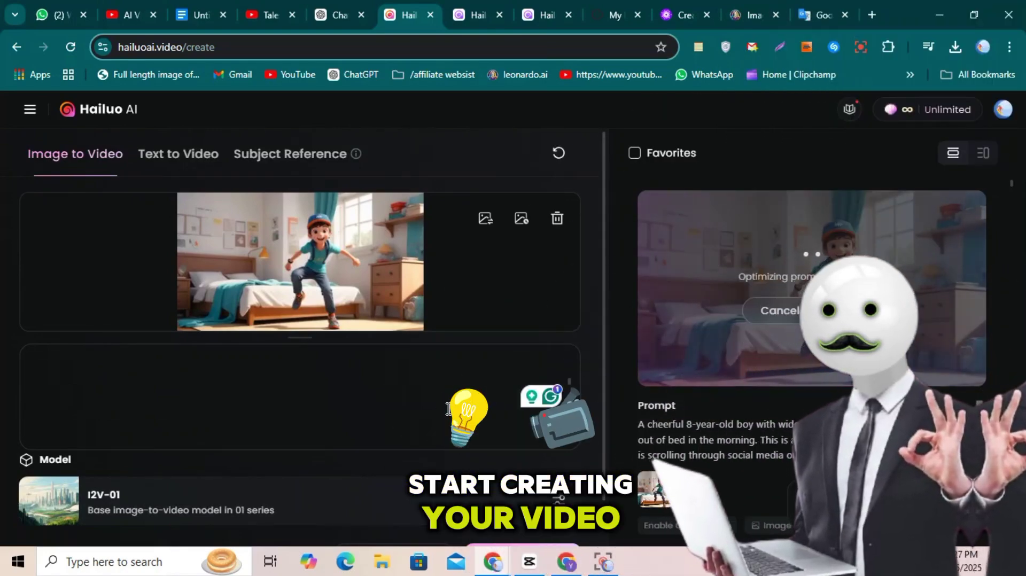
{"action": "left_click", "coordinate": [291, 155]}
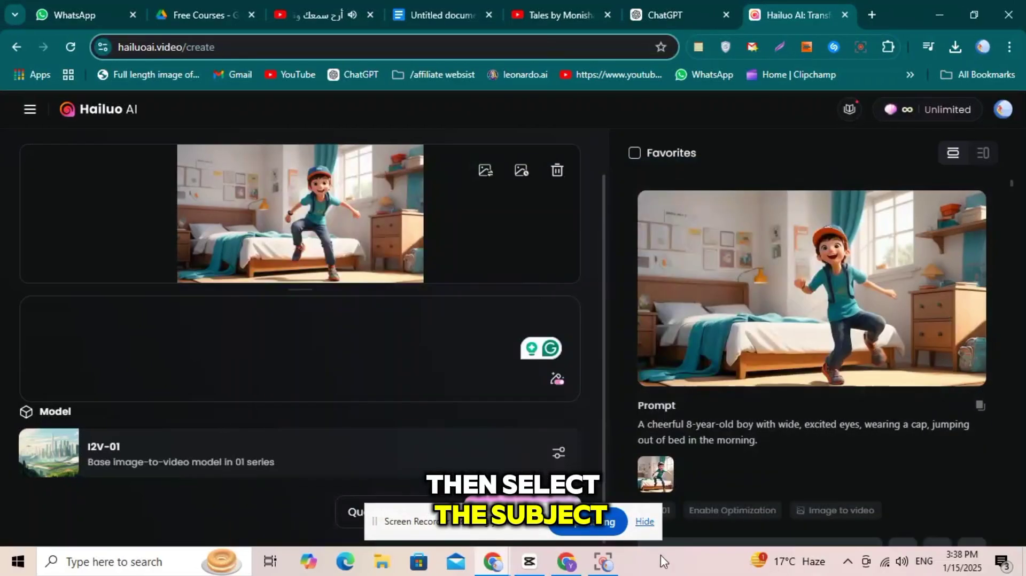
{"action": "scroll", "coordinate": [533, 419], "scroll_direction": "up", "scroll_amount": 1}
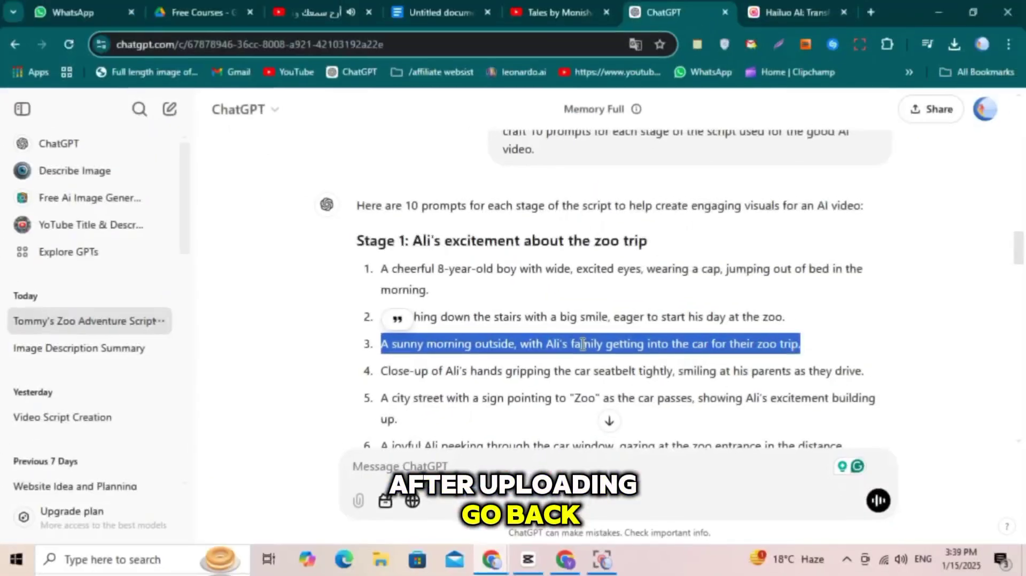
{"action": "right_click", "coordinate": [577, 341]}
{"action": "left_click", "coordinate": [635, 154]}
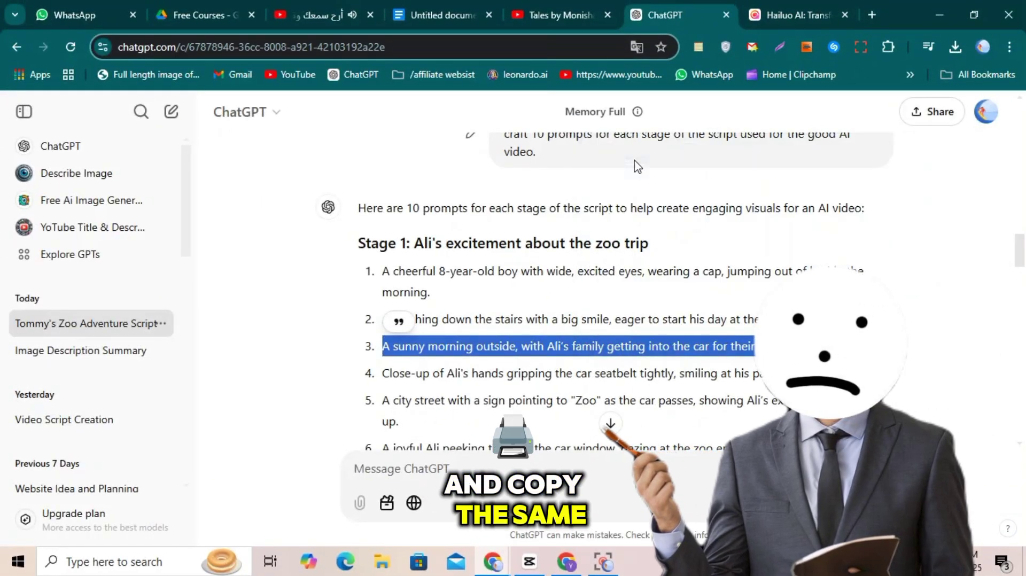
{"action": "left_click", "coordinate": [823, 6]}
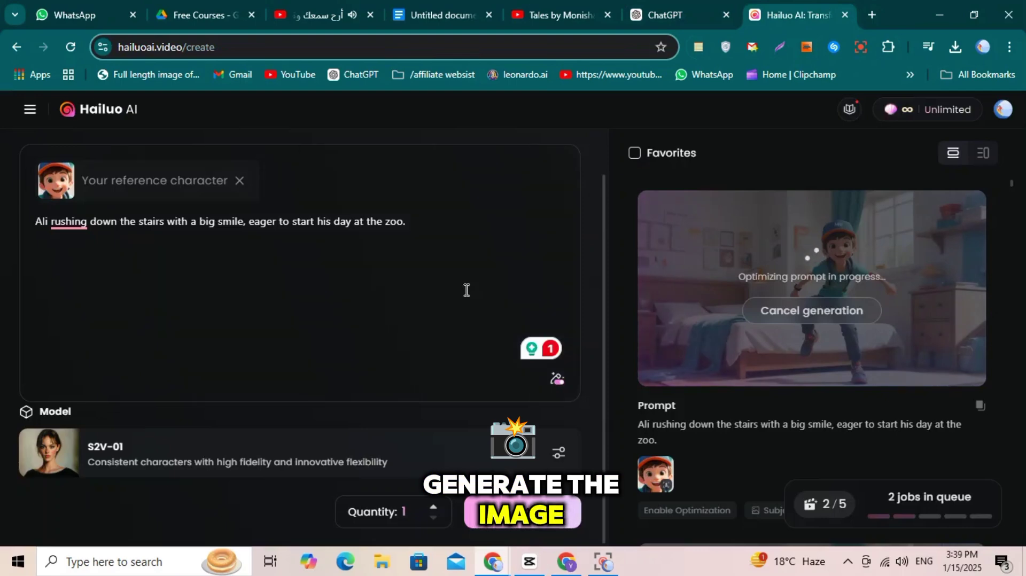
Replace the stairs prompt with the sunny morning prompt and generate that clip.
{"action": "left_click", "coordinate": [266, 239]}
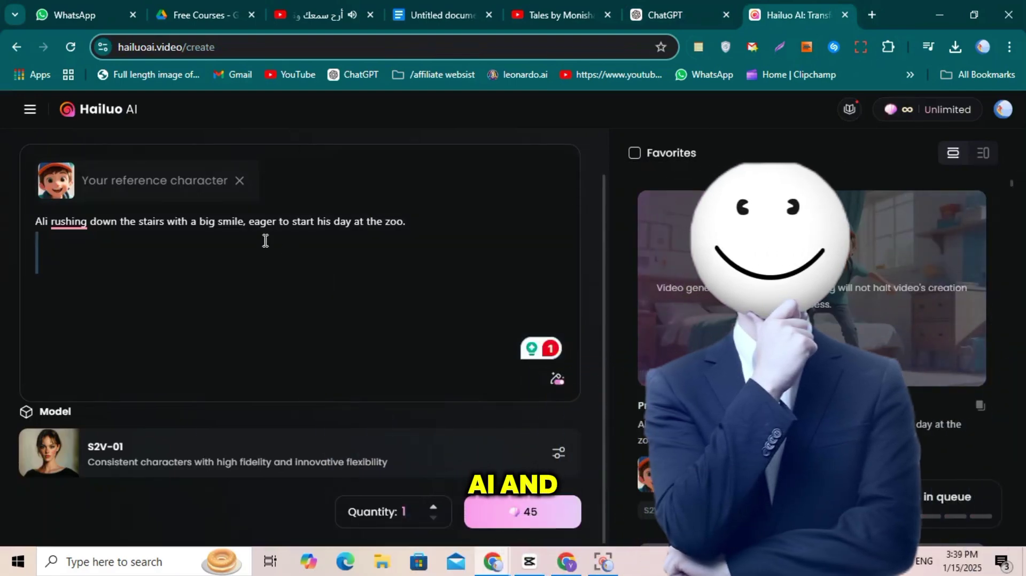
{"action": "triple_click", "coordinate": [242, 225]}
{"action": "right_click", "coordinate": [243, 225]}
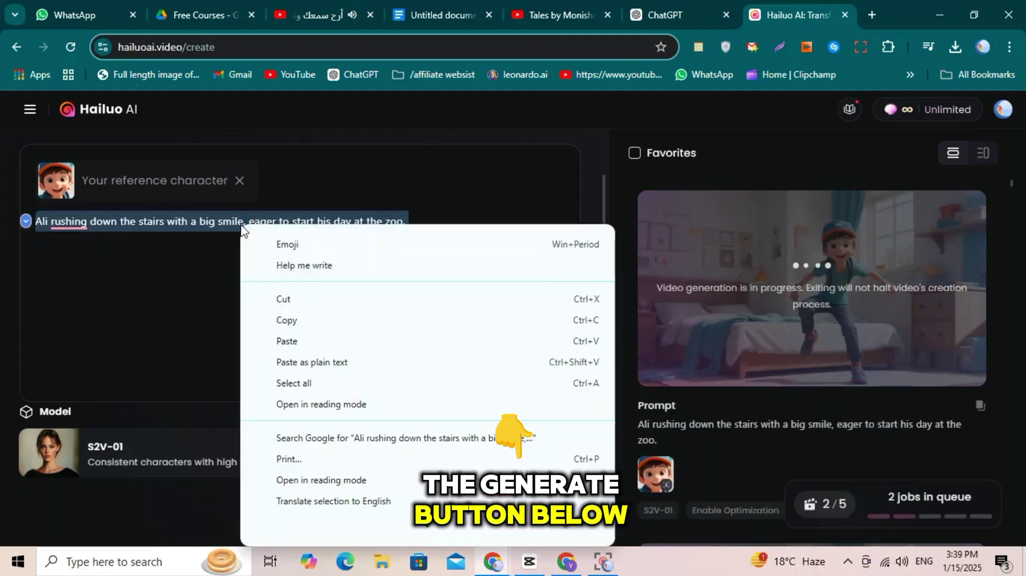
{"action": "left_click", "coordinate": [274, 355]}
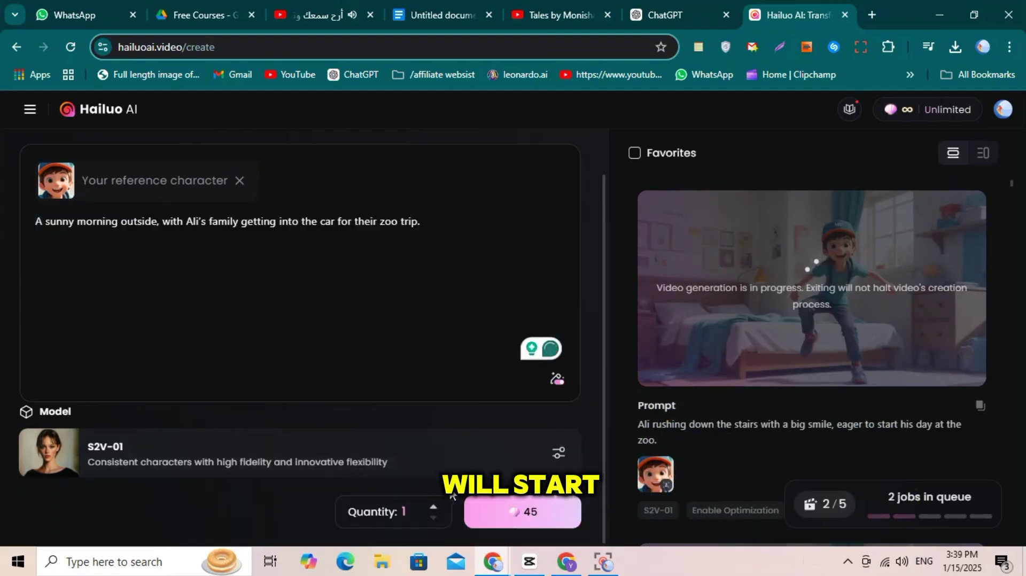
{"action": "left_click", "coordinate": [523, 511]}
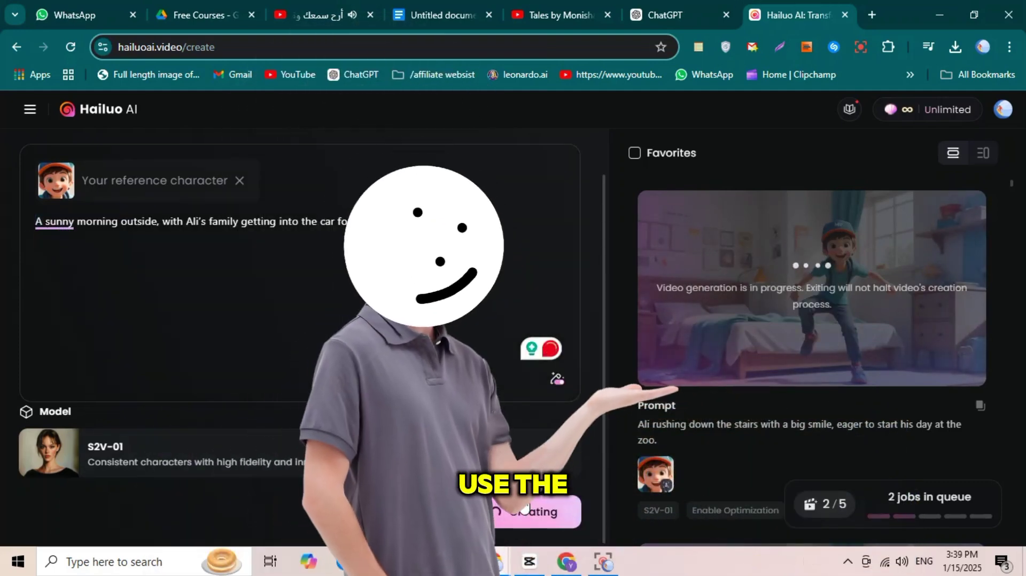
{"action": "left_click", "coordinate": [695, 6]}
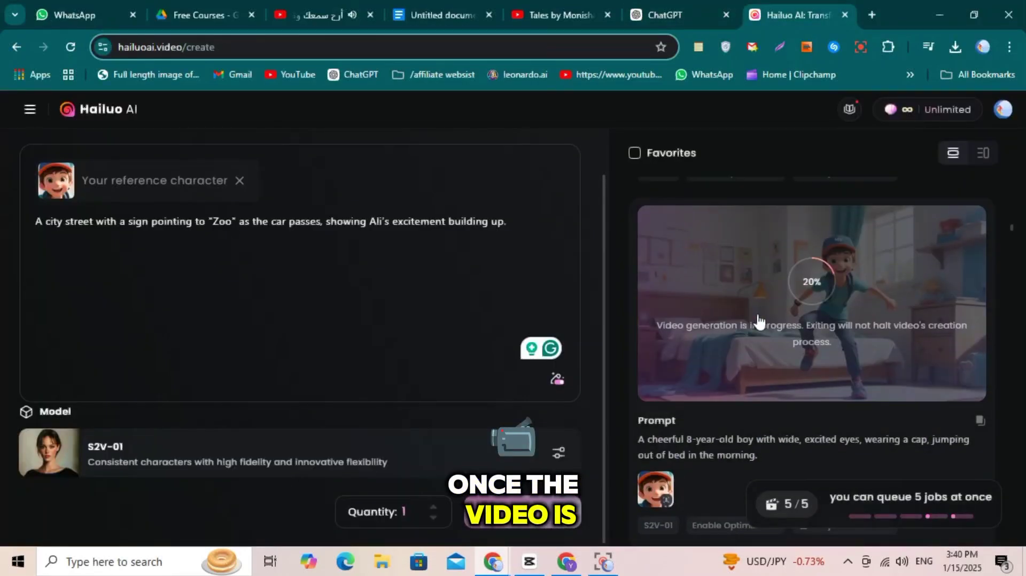
{"action": "scroll", "coordinate": [874, 412], "scroll_direction": "up", "scroll_amount": 1}
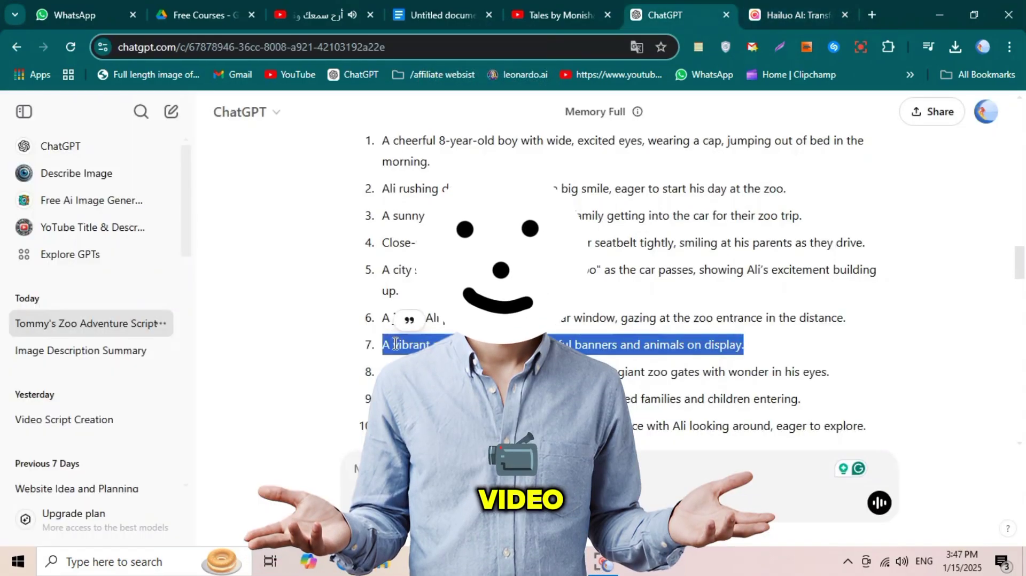
Copy prompt 8, then download the finished zoo clips, including the elephant water-play clip, as MP4s.
{"action": "left_click_drag", "start_coordinate": [382, 372], "coordinate": [830, 372]}
{"action": "right_click", "coordinate": [561, 374]}
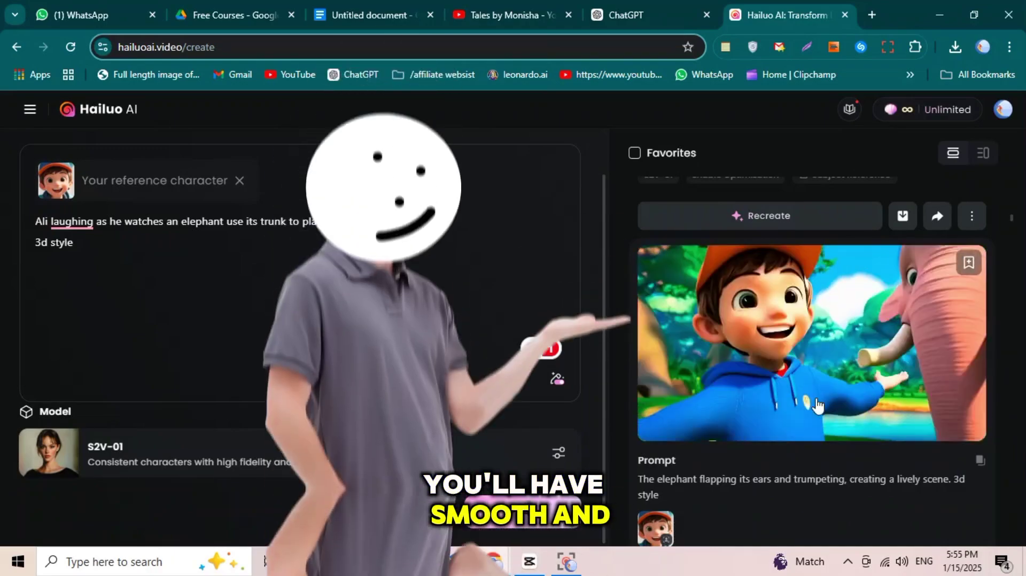
{"action": "scroll", "coordinate": [817, 407], "scroll_direction": "down", "scroll_amount": 15}
{"action": "scroll", "coordinate": [860, 402], "scroll_direction": "down", "scroll_amount": 20}
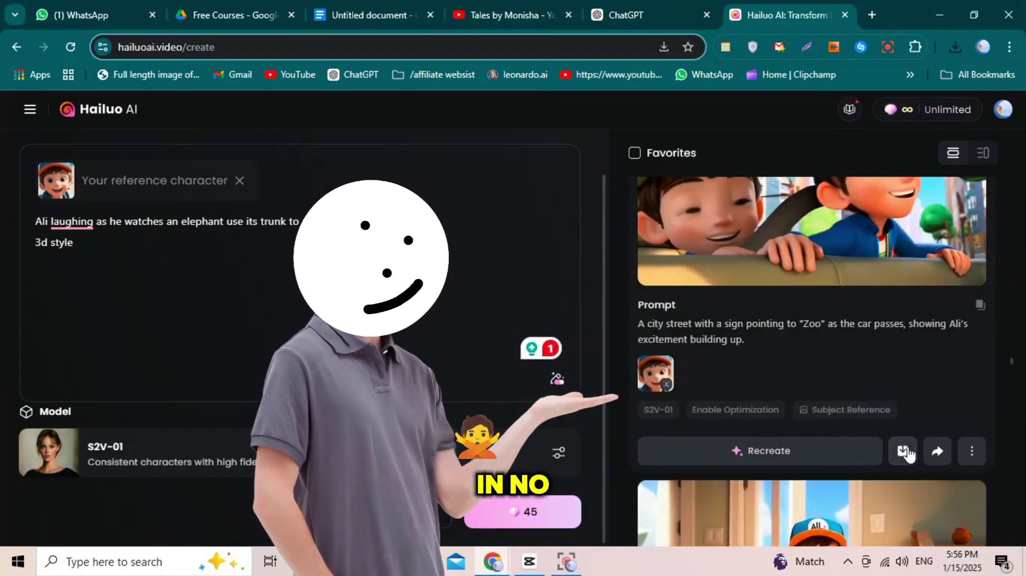
{"action": "scroll", "coordinate": [902, 396], "scroll_direction": "down", "scroll_amount": 5}
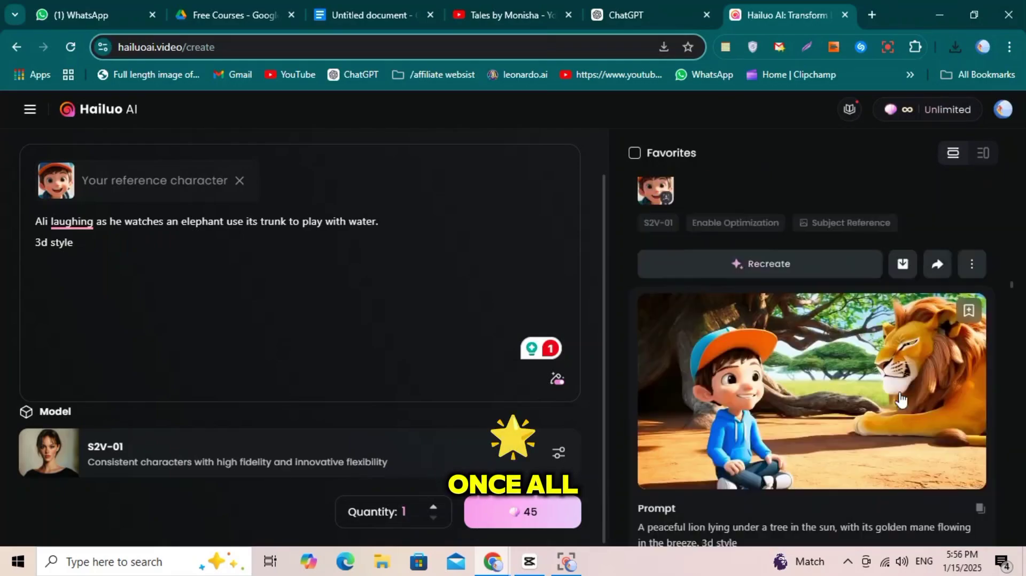
{"action": "left_click", "coordinate": [902, 264]}
{"action": "scroll", "coordinate": [905, 337], "scroll_direction": "down", "scroll_amount": 5}
{"action": "left_click", "coordinate": [902, 420]}
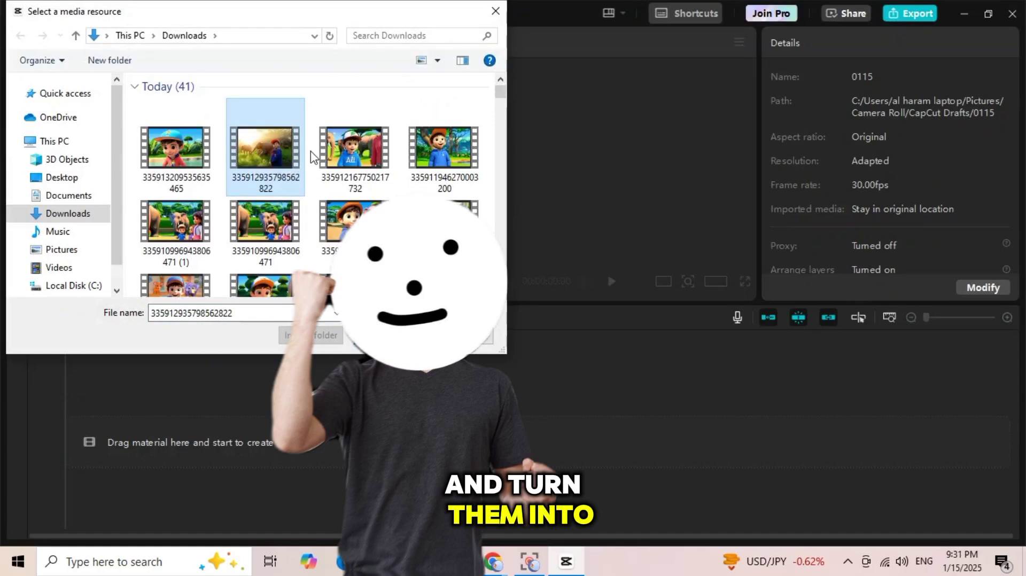
Select today's Hailuo MP4 clips in Downloads and import them into the CapCut project.
{"action": "scroll", "coordinate": [313, 158], "scroll_direction": "down", "scroll_amount": 5}
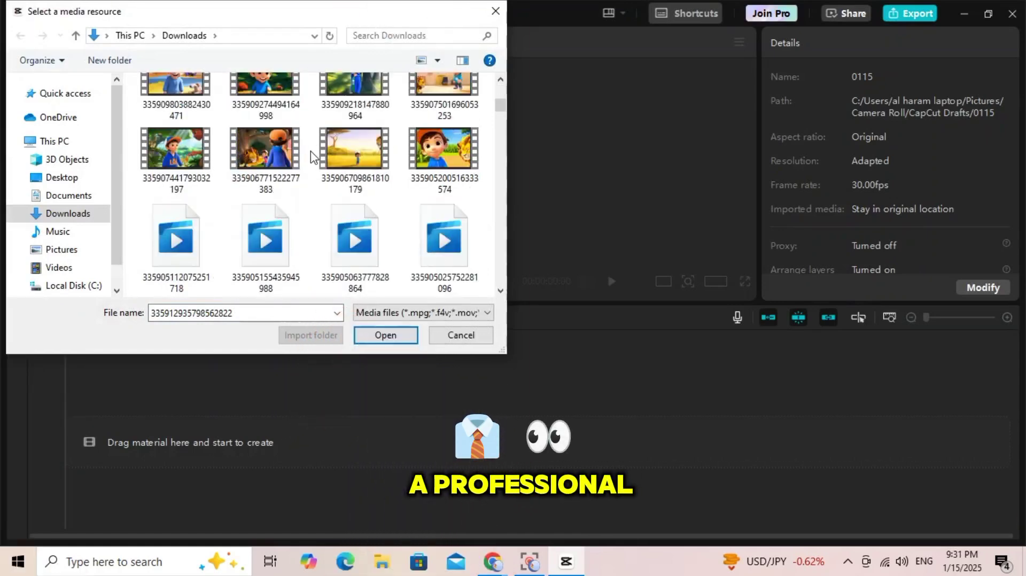
{"action": "scroll", "coordinate": [313, 158], "scroll_direction": "up", "scroll_amount": 5}
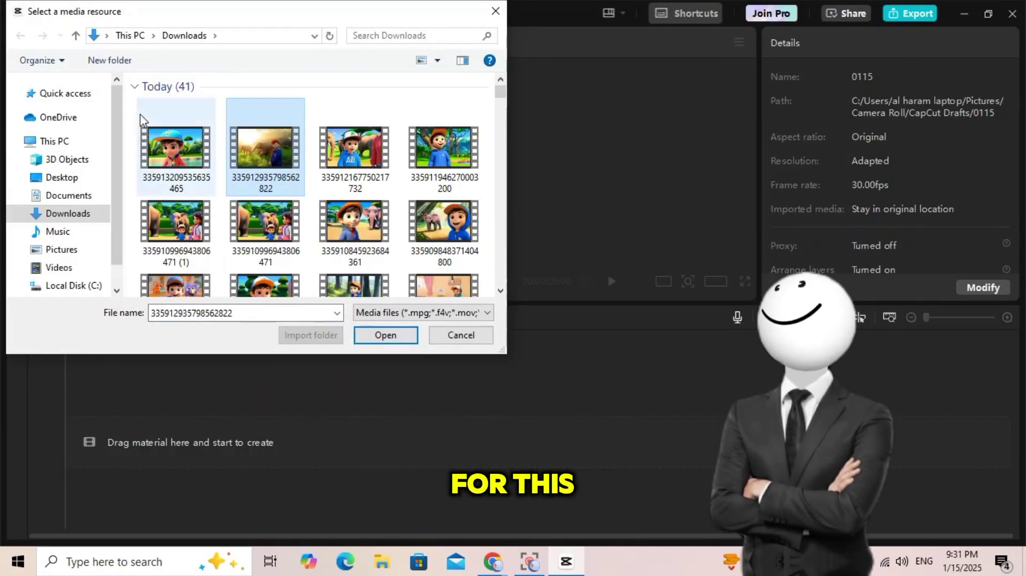
{"action": "left_click_drag", "start_coordinate": [401, 255], "coordinate": [441, 218]}
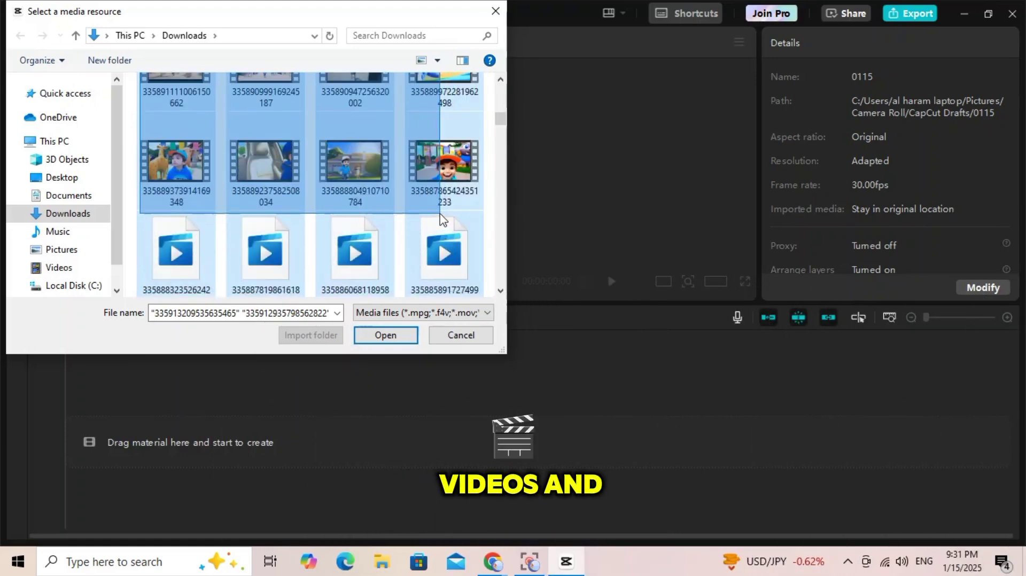
{"action": "left_click_drag", "start_coordinate": [468, 276], "coordinate": [430, 247]}
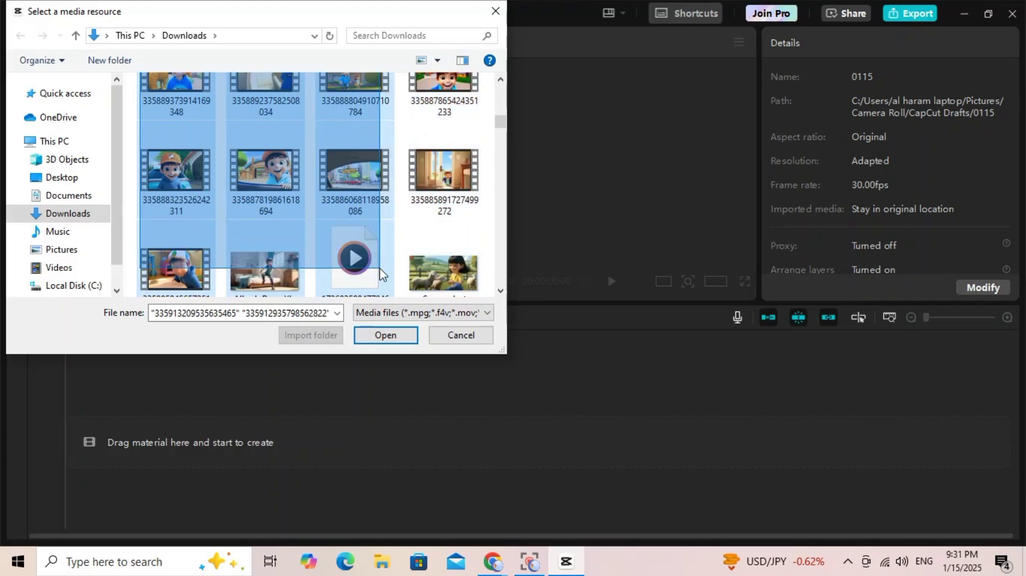
{"action": "left_click_drag", "start_coordinate": [388, 300], "coordinate": [350, 159]}
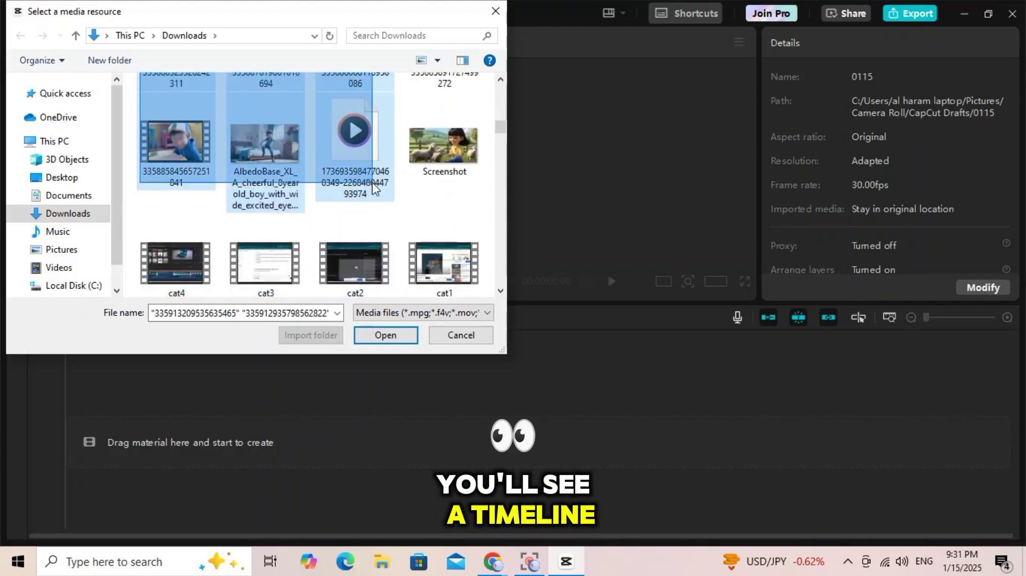
{"action": "left_click_drag", "start_coordinate": [387, 198], "coordinate": [388, 203]}
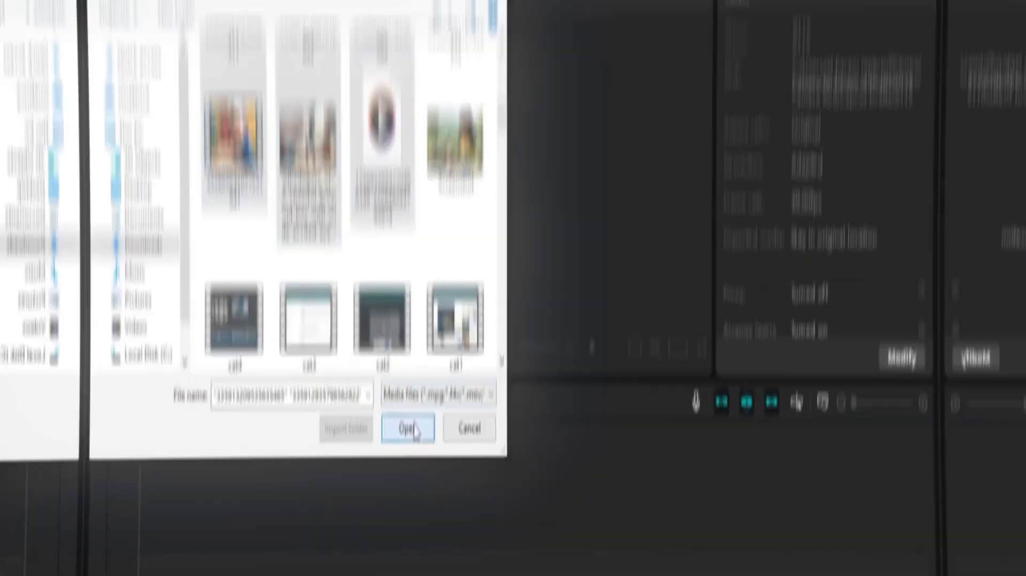
{"action": "left_click", "coordinate": [385, 335]}
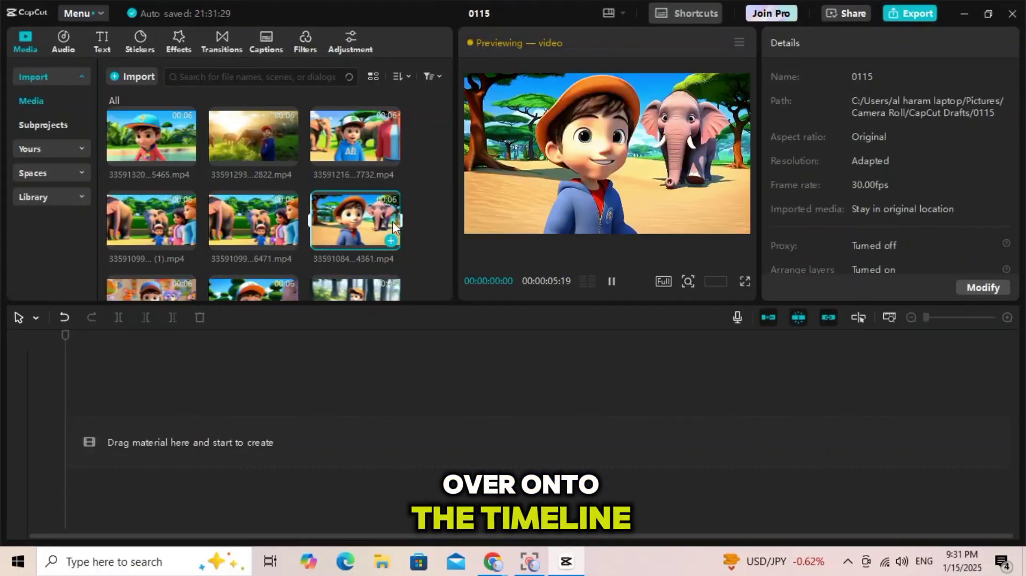
Put the 47-second voiceover mp3 on the audio track and select it to view its settings.
{"action": "scroll", "coordinate": [335, 217], "scroll_direction": "down", "scroll_amount": 2}
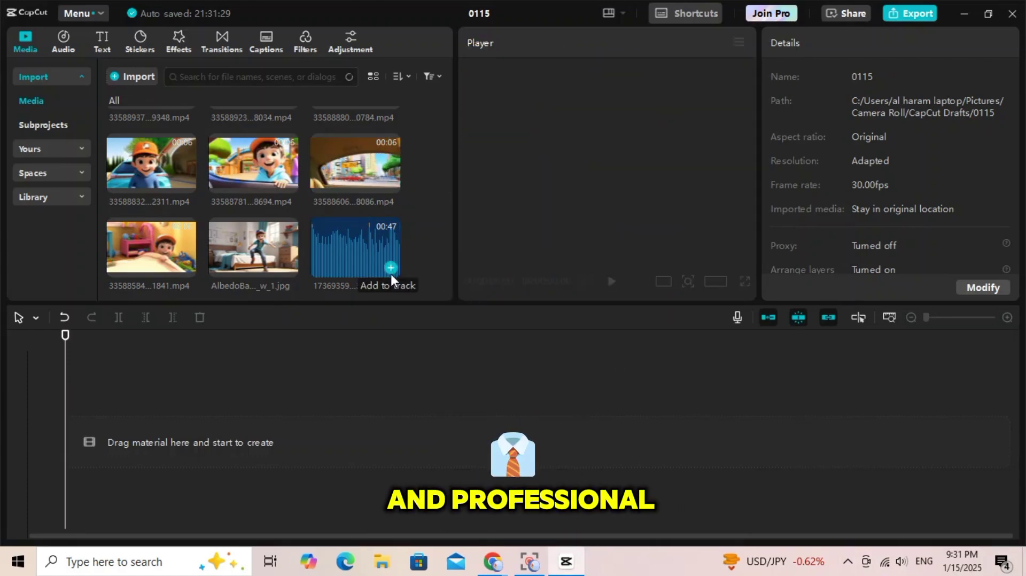
{"action": "left_click", "coordinate": [390, 268]}
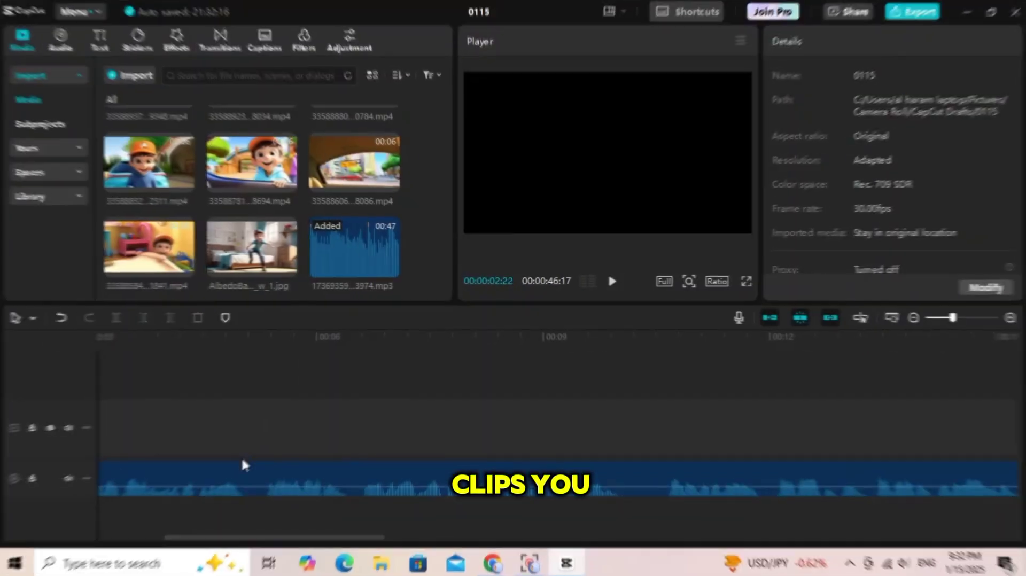
{"action": "left_click", "coordinate": [255, 472]}
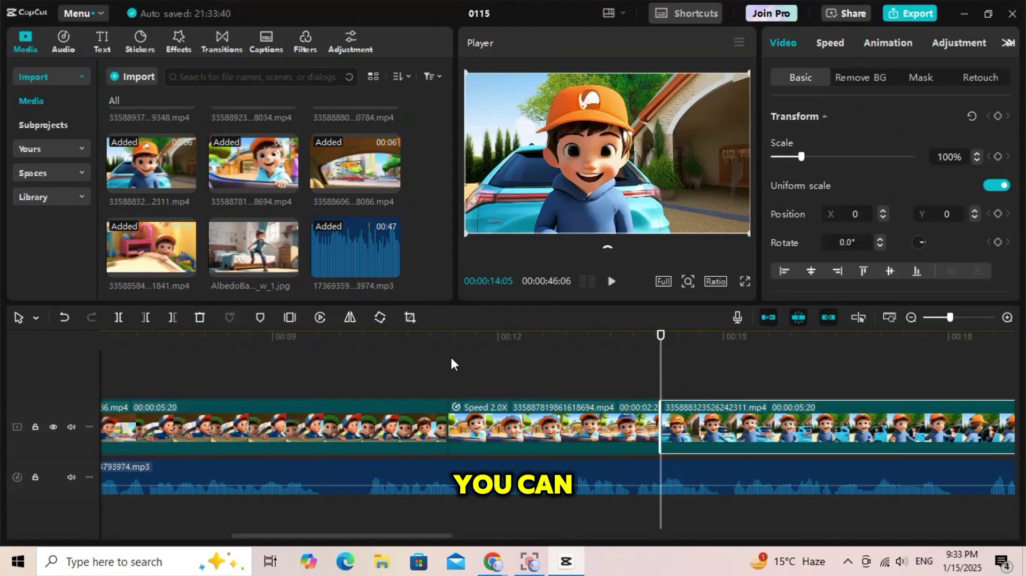
Add the zoo-entrance, lion and next story clips to the timeline after previewing it.
{"action": "left_click", "coordinate": [612, 282]}
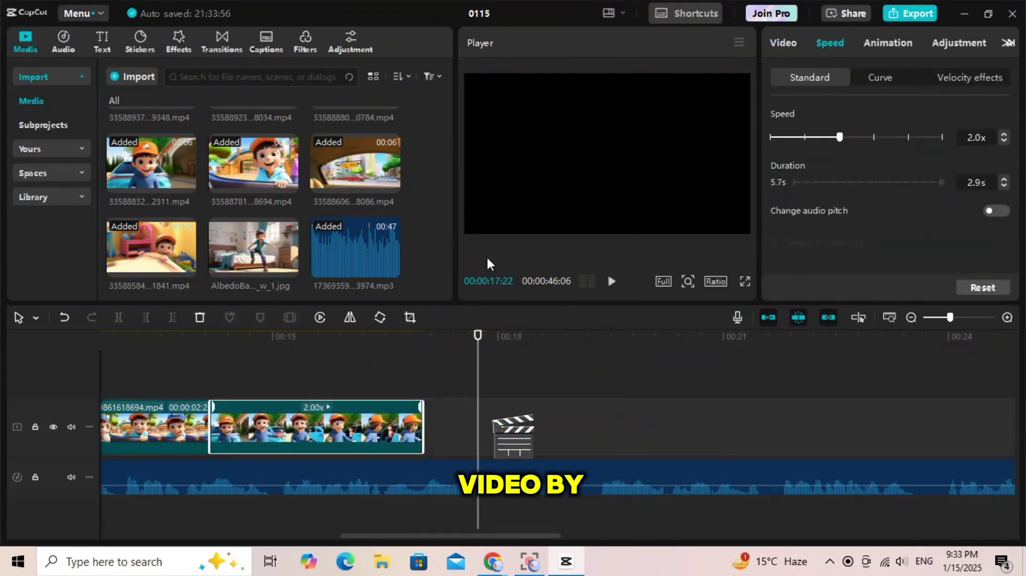
{"action": "scroll", "coordinate": [278, 209], "scroll_direction": "down", "scroll_amount": 5}
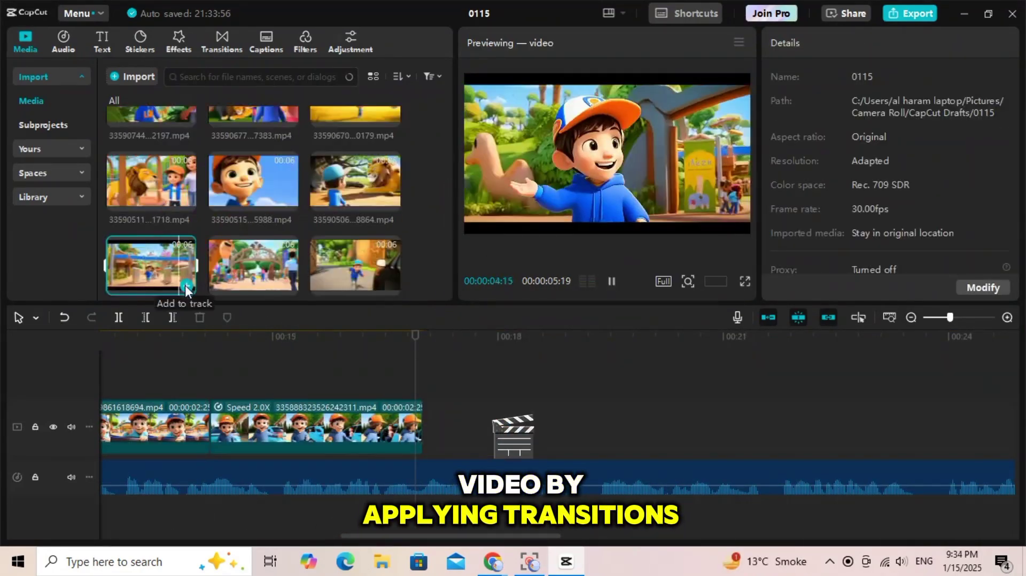
{"action": "left_click", "coordinate": [186, 290]}
{"action": "left_click", "coordinate": [392, 203]}
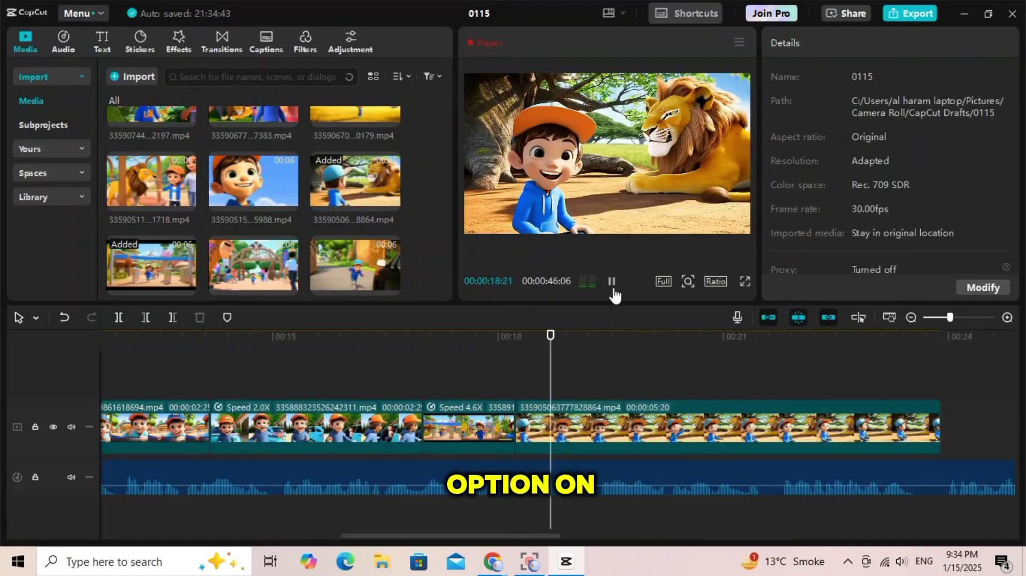
{"action": "left_click", "coordinate": [830, 43]}
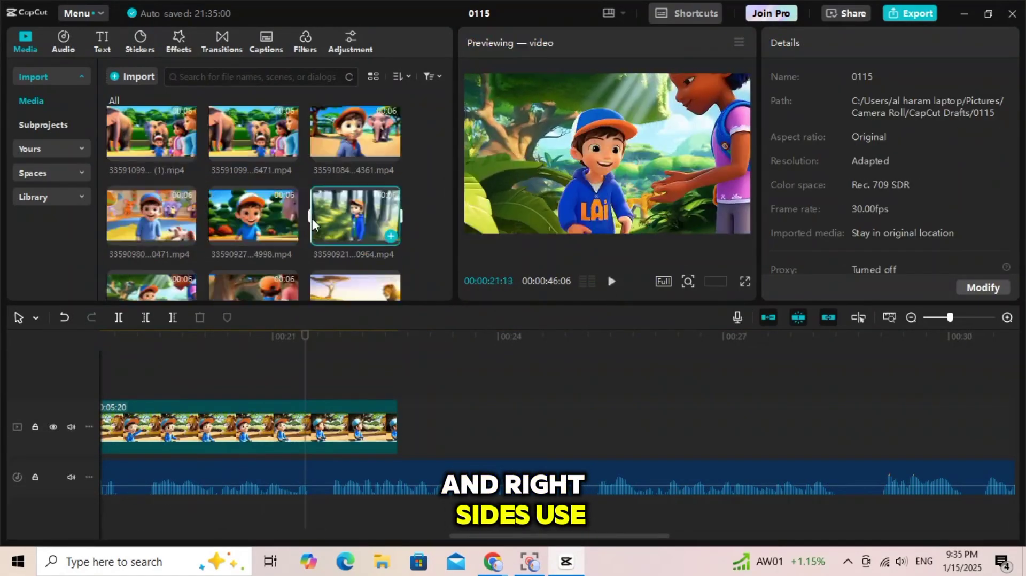
{"action": "left_click", "coordinate": [289, 233]}
Place one more clip at the timeline's end, browse transitions, and export 0115 as a 720P mp4.
{"action": "key", "text": "space"}
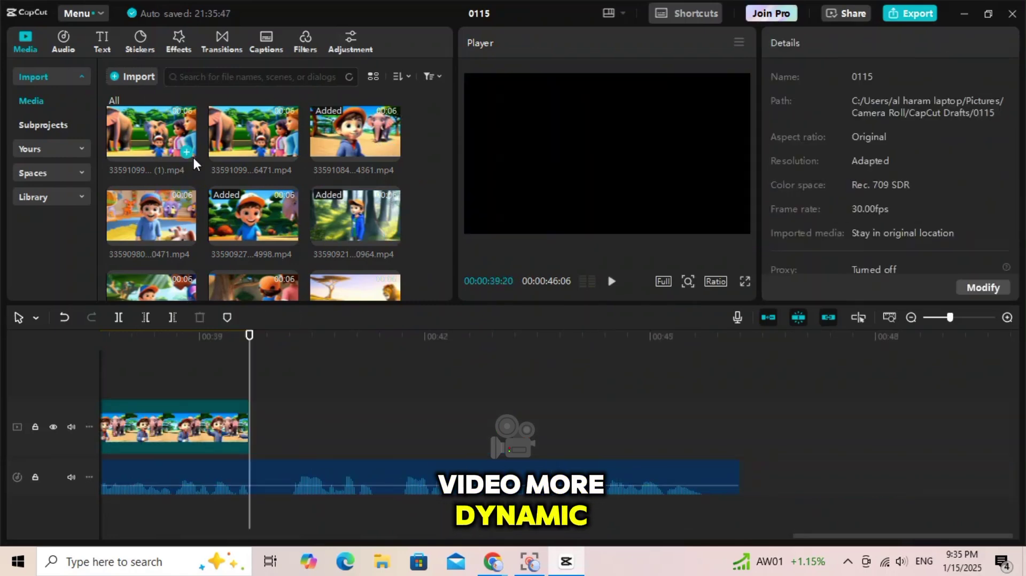
{"action": "left_click_drag", "start_coordinate": [192, 156], "coordinate": [435, 427]}
{"action": "left_click", "coordinate": [303, 156]}
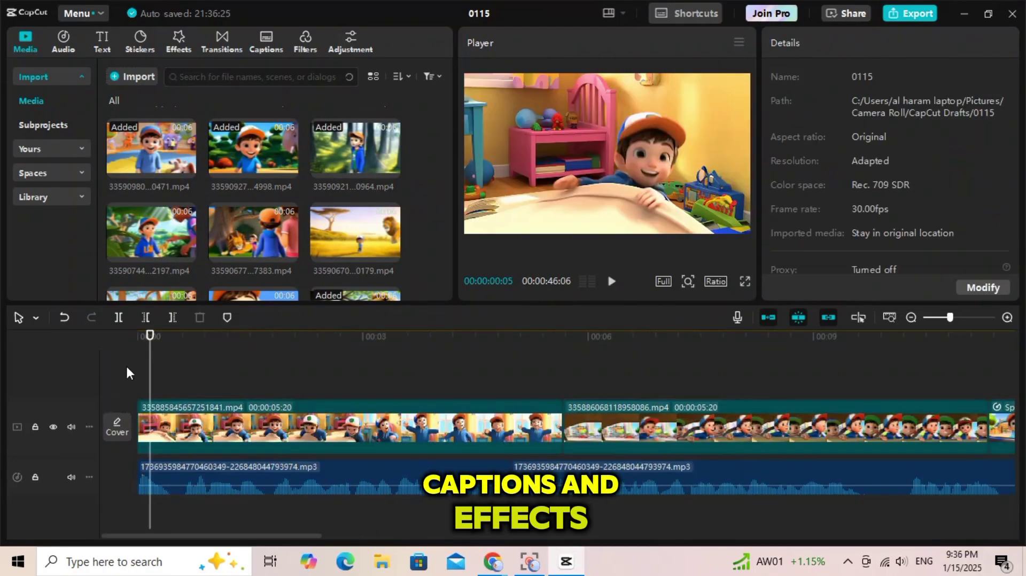
{"action": "left_click", "coordinate": [220, 49]}
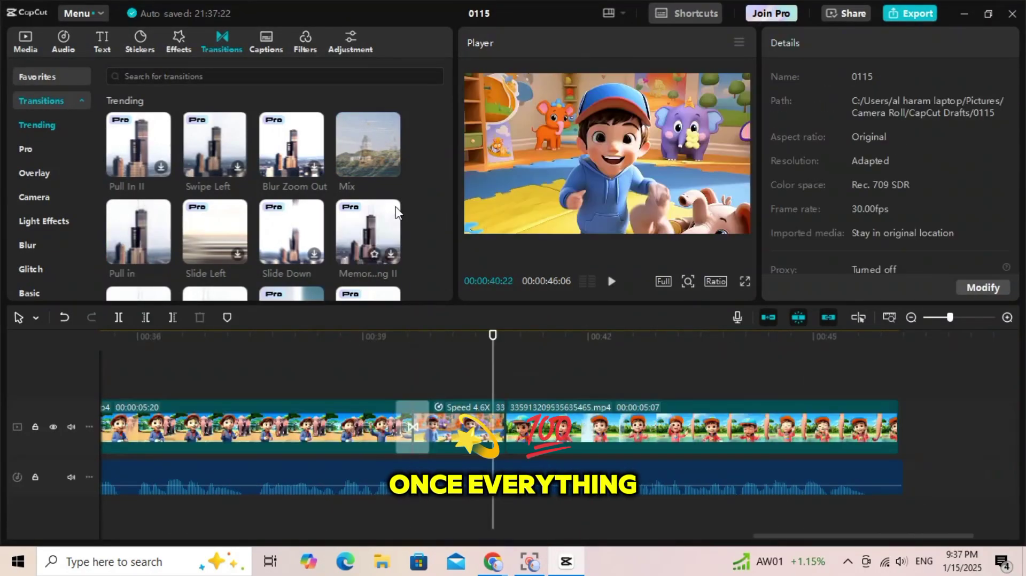
{"action": "left_click", "coordinate": [897, 24]}
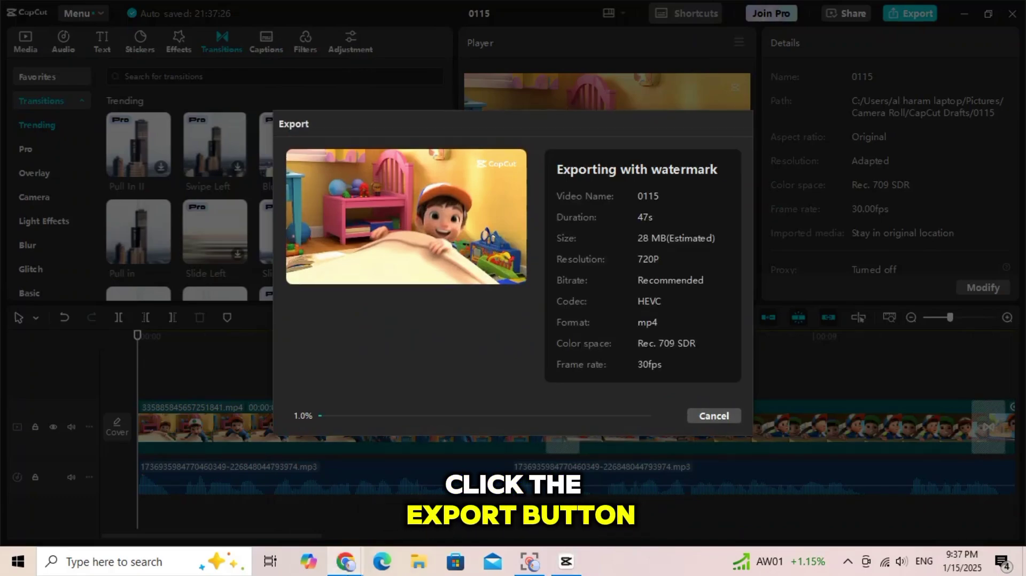